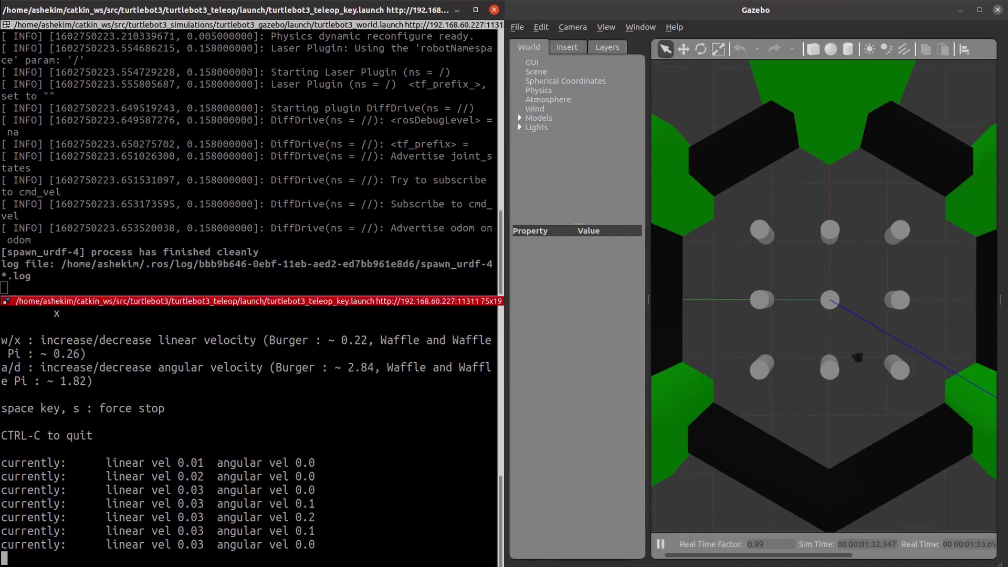
- Nudge the Burger slowly forward with gentle left and right turns using the w, a and d keys
key("a")
key("a")
key("d")
key("d")
key("w")
key("w")
key("a")
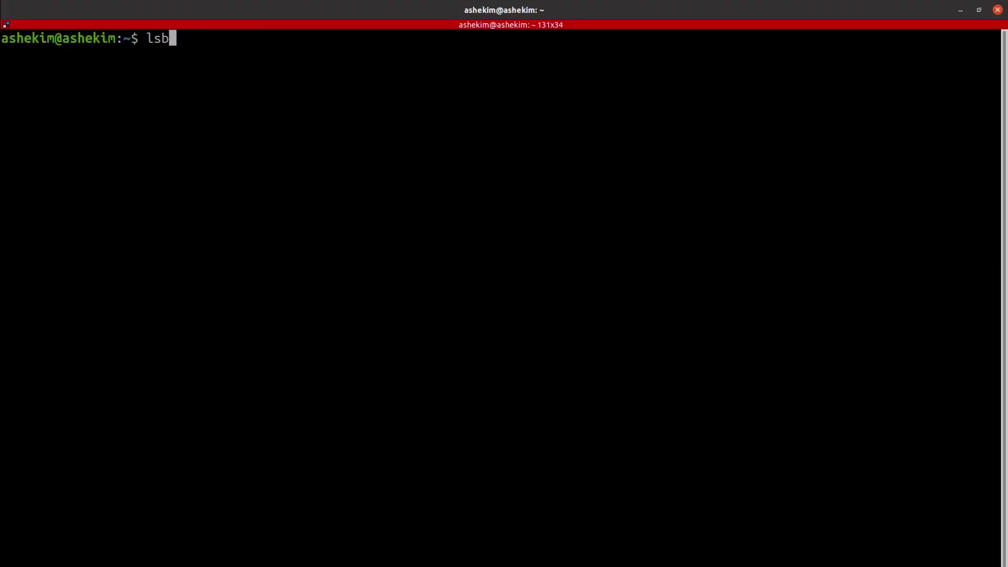
- Run lsb_release -a, printenv ROS_DISTRO and gazebo -version to confirm Ubuntu 20.04, Noetic and Gazebo 11.1.0
type("_release -a")
key("Return")
type("pri")
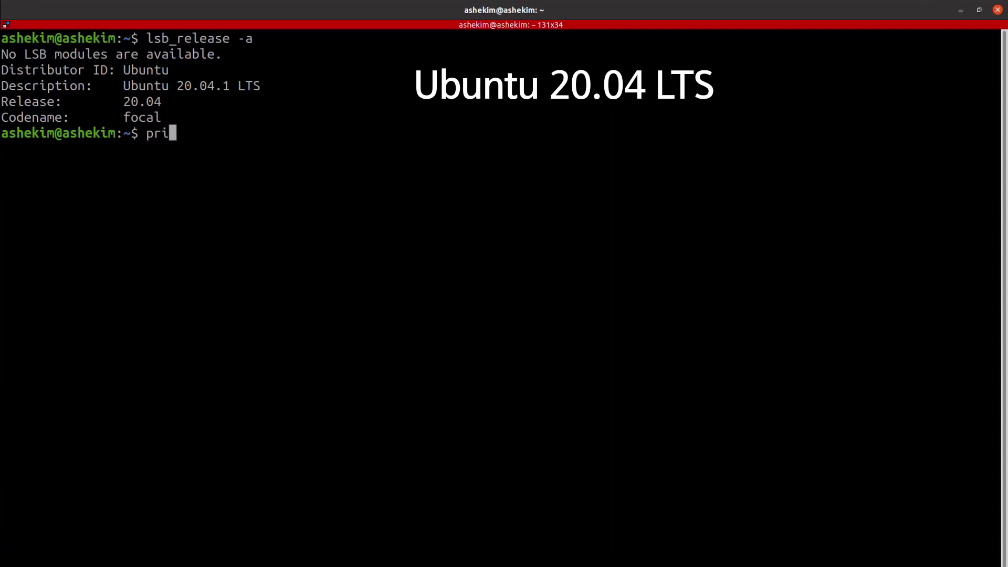
type("ntenv ")
type("ROS_DISTRO")
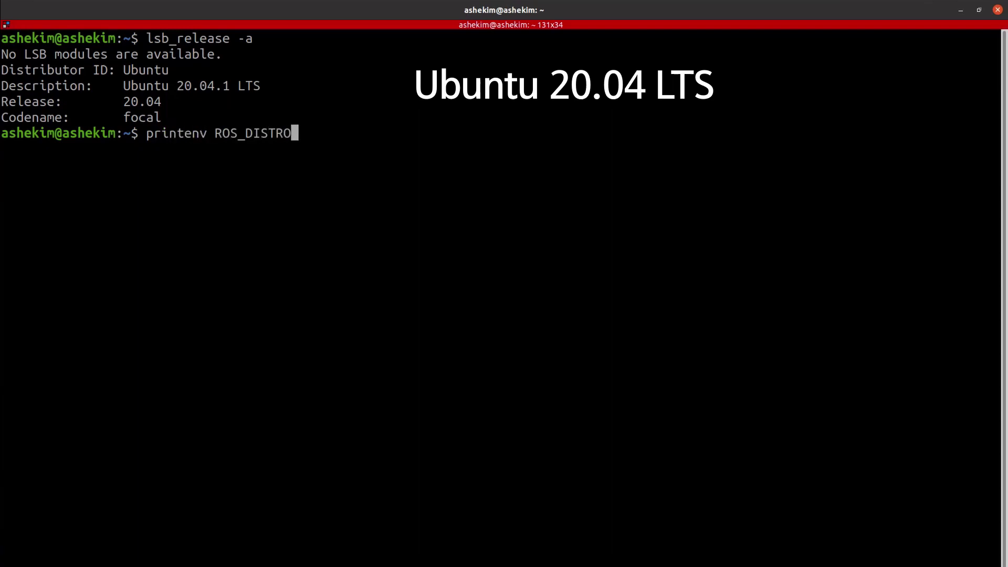
key("Return")
type("gazebo")
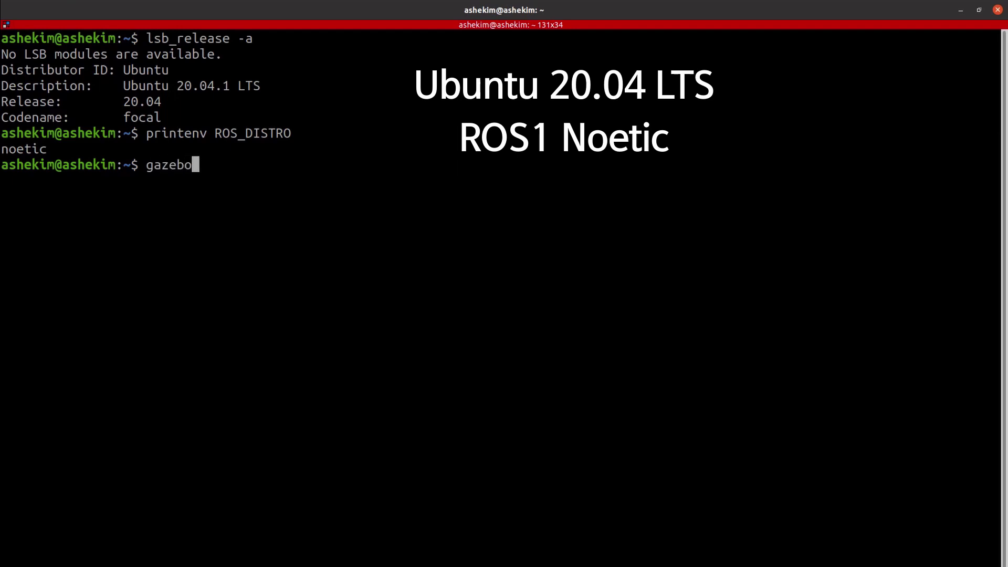
type("-version")
key("Return")
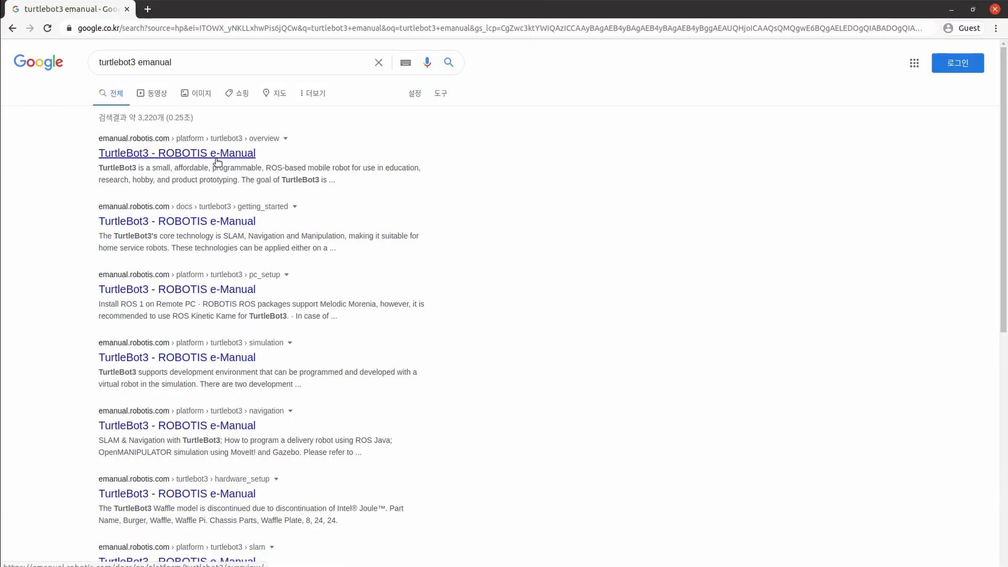
- Open the TurtleBot3 e-Manual, expand 6. [ROS 1] Setup and go to 6.1 PC Setup
left_click(215, 161)
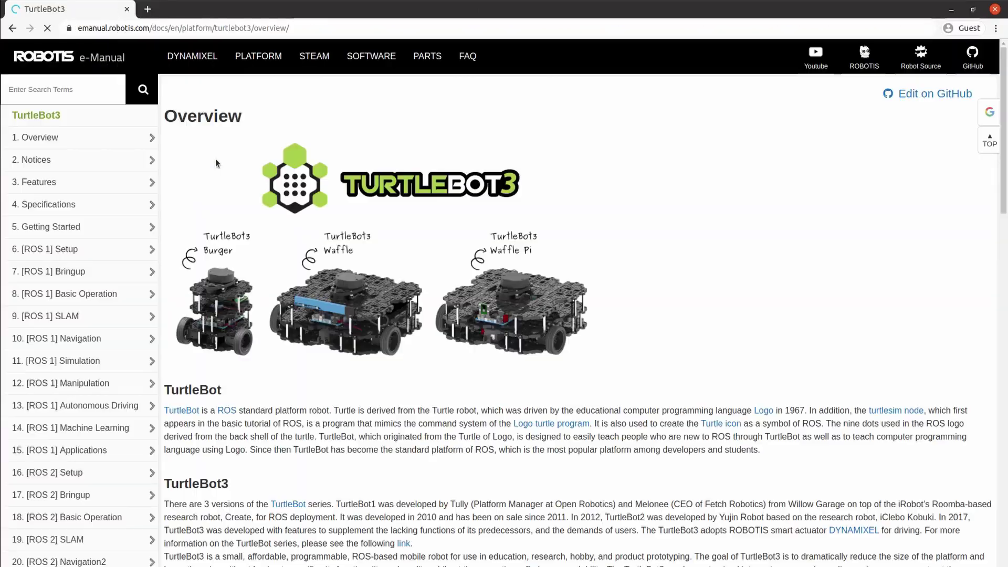
left_click(94, 249)
left_click(65, 268)
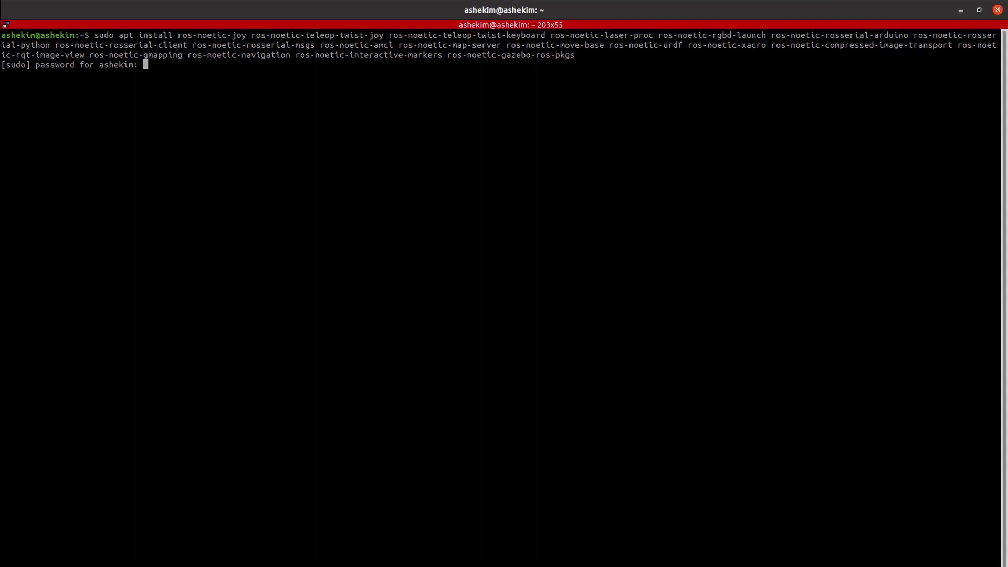
key("Return")
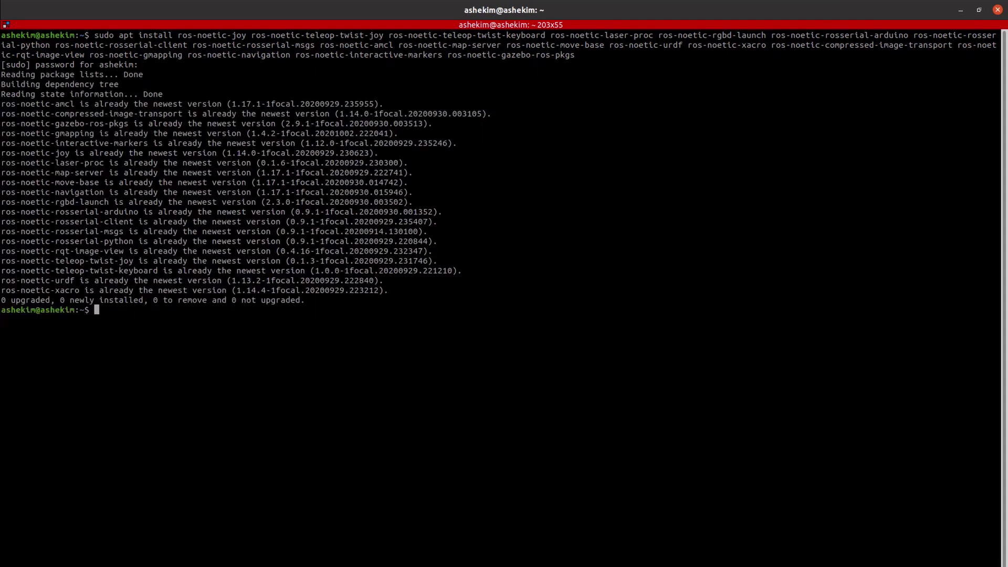
- Apt-install the ROS Noetic dependencies, hls-lfcd-lds-driver, dynamixel-sdk and turtlebot3-msgs packages
type("sudo apt inst")
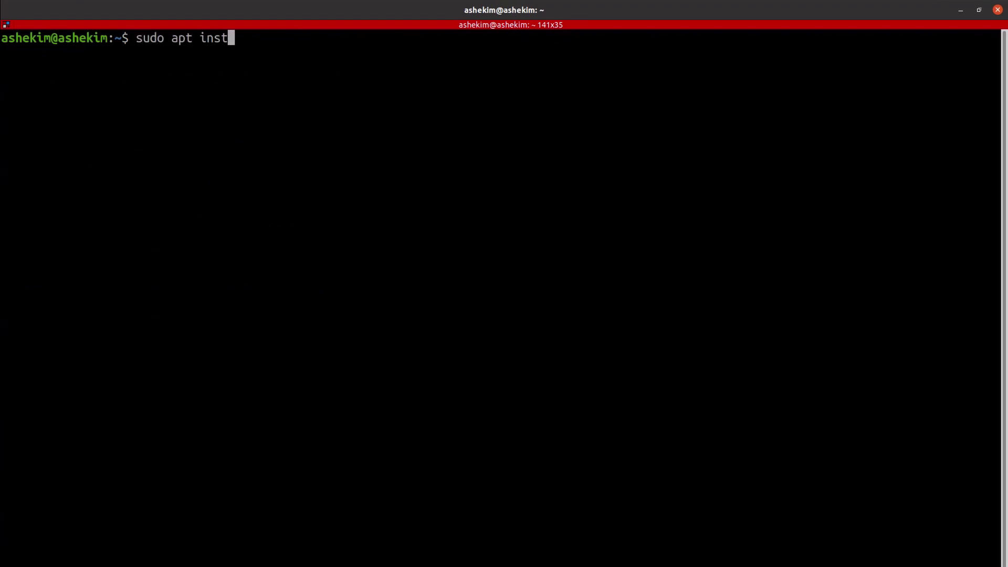
type("all ros-noetic-hl")
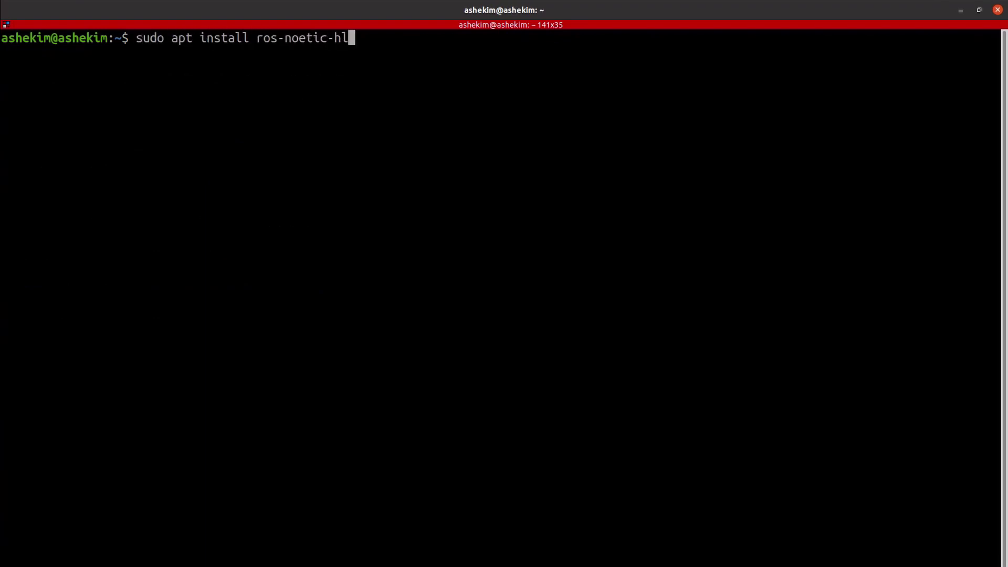
type("s-lfcd-lds-driver")
key("Return")
key("Return")
type("sudo")
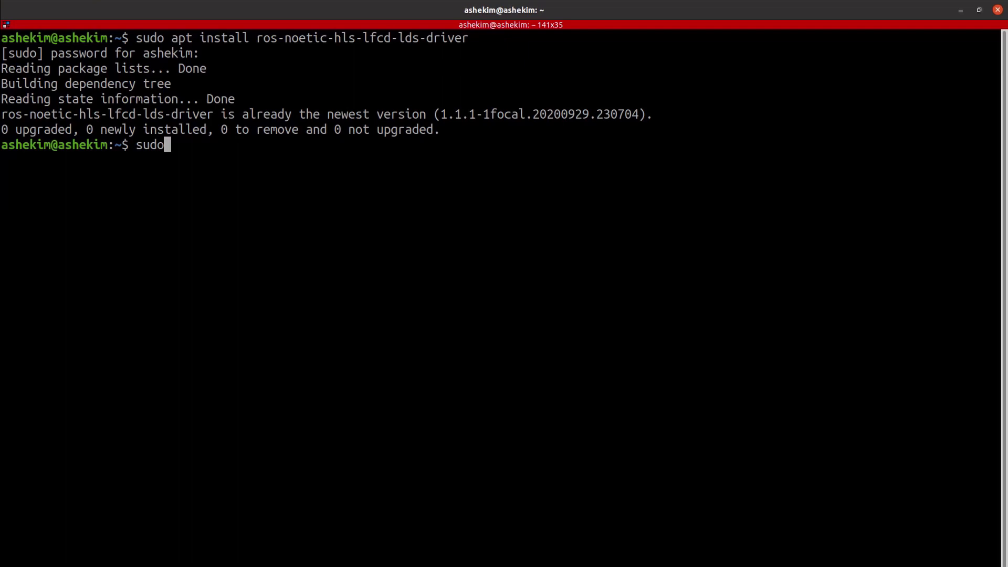
type(" apt install ros-noetic-")
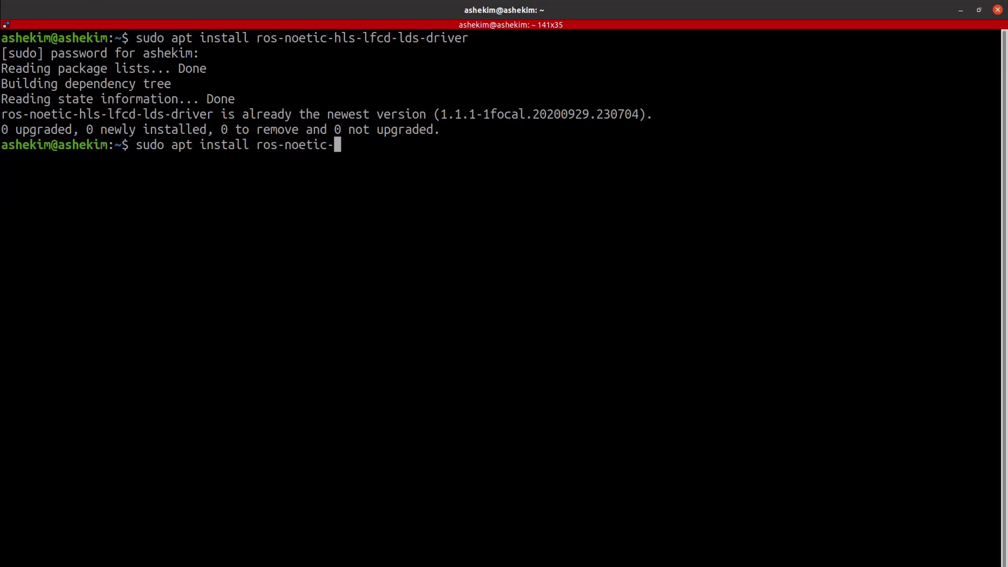
type("dynamixel-sdk")
key("Return")
type("su")
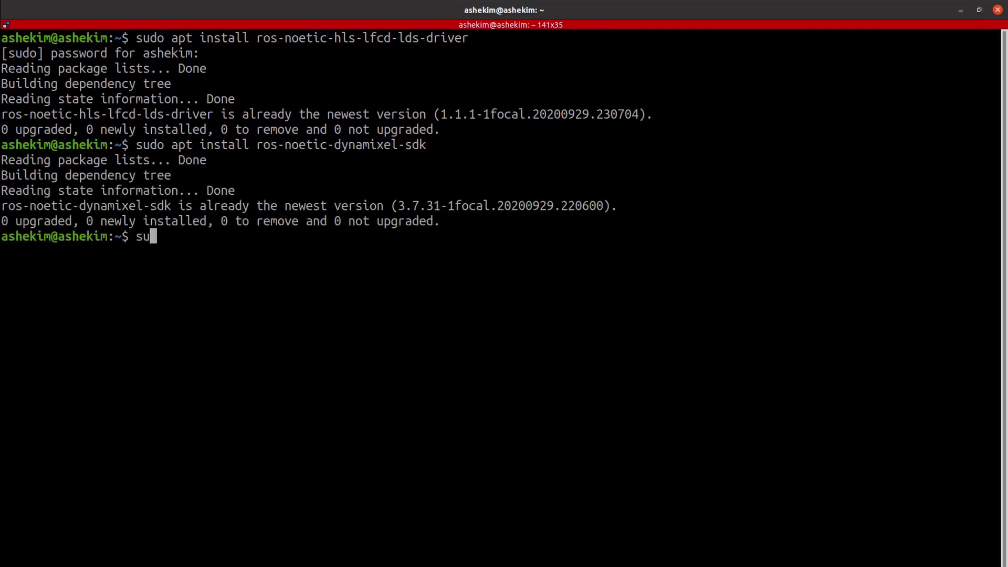
type("do apt install ros-noetic-")
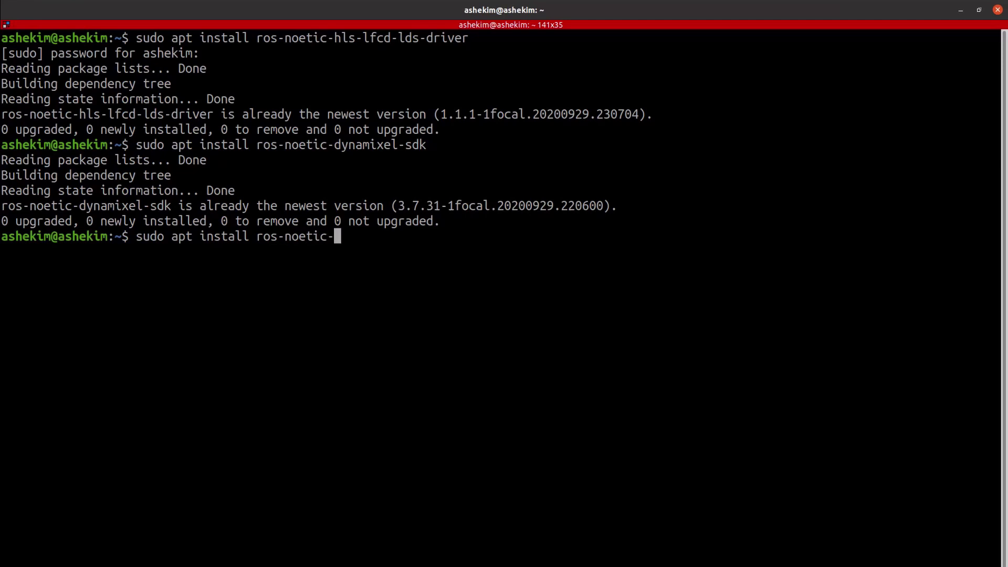
type("turtlebot3-msgs")
key("Return")
type("mkdir -p ~/catkin_ws")
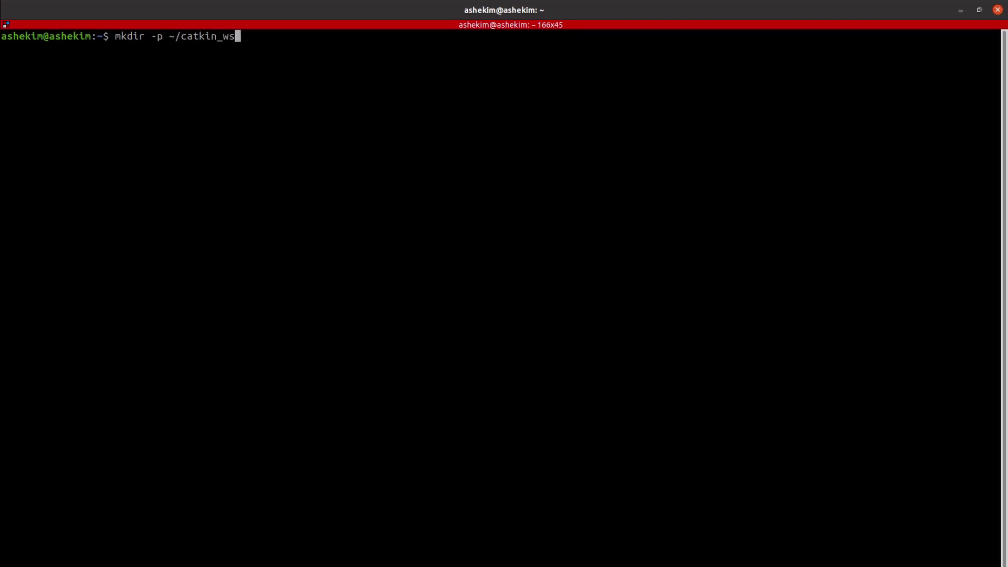
- Create the ~/catkin_ws/src workspace folder and move into it
type("/src")
key("Return")
type("cd catkin_ws/")
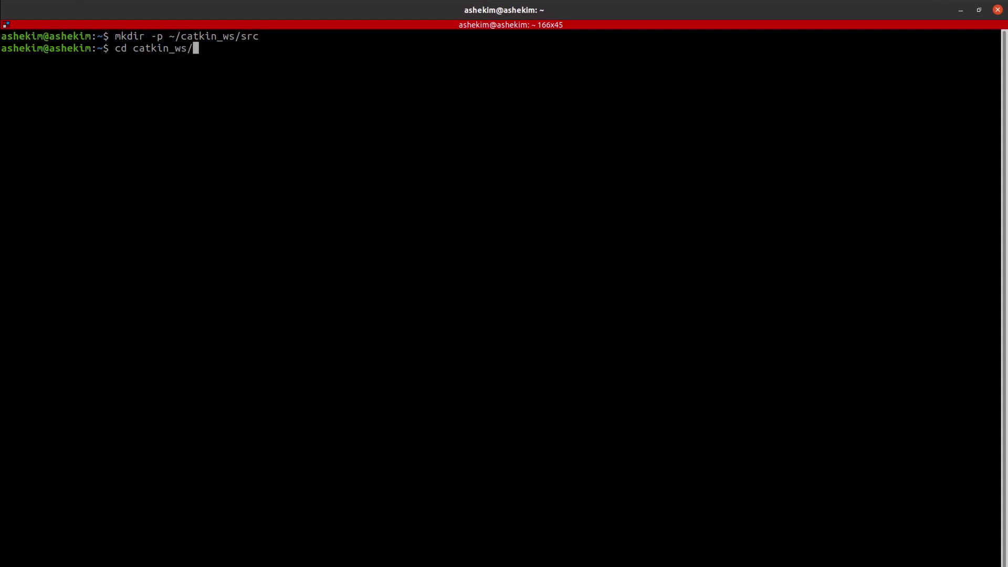
type("src")
key("Return")
type("git clone -b noetic-devel")
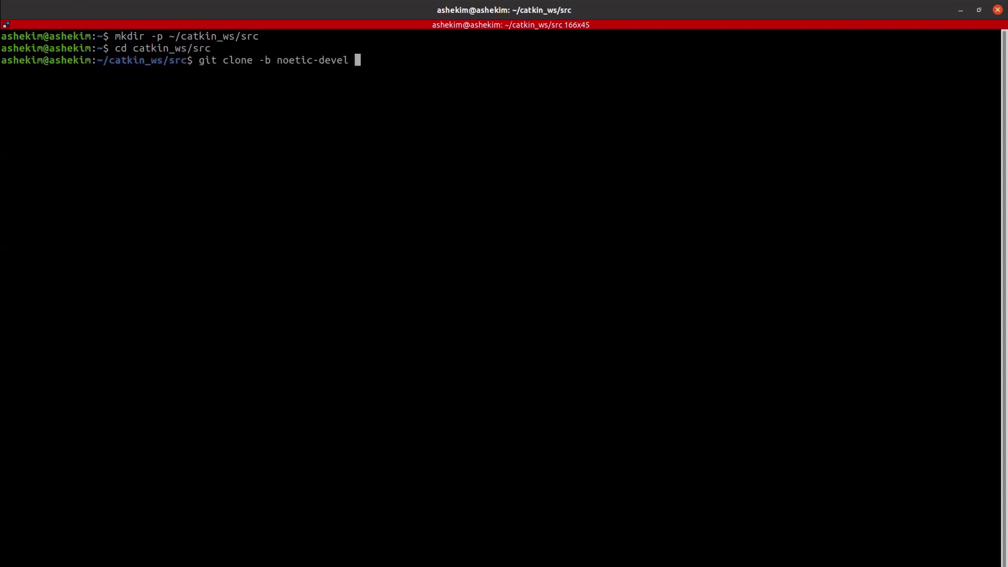
- Clone the turtlebot3 and turtlebot3_simulations repositories, then build ~/catkin_ws with catkin_make
type("https://github.com/ROBOTIS-GIT/turtlebot3.git")
key("Return")
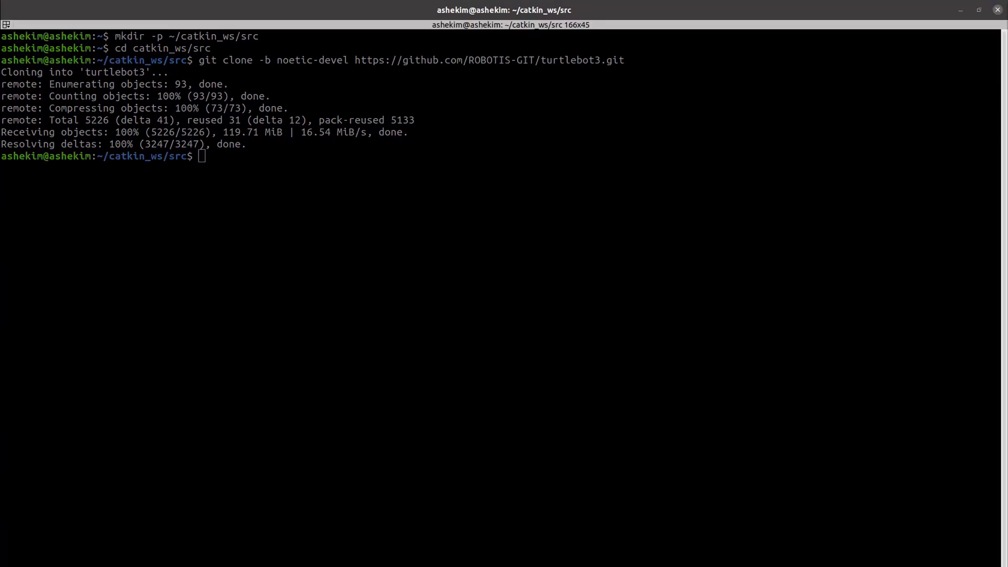
key("alt+Tab")
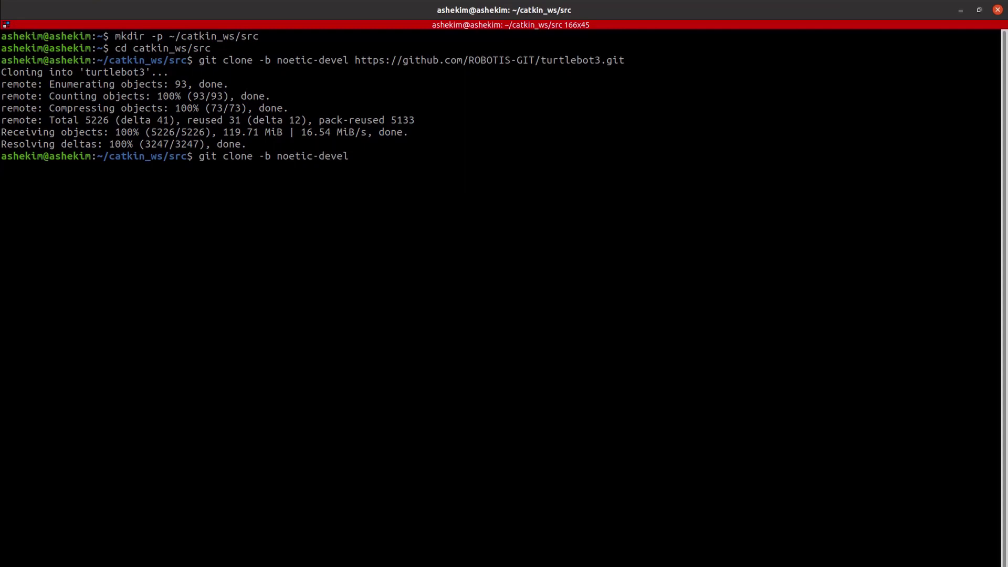
type("https://github.com/ROBOTIS-GIT/turtlebot3_simulations")
key("Return")
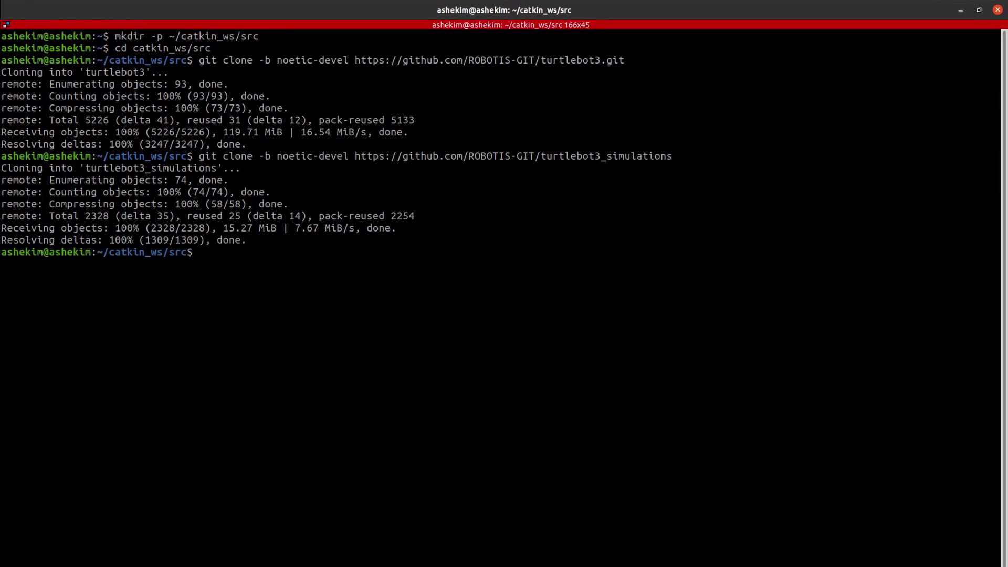
type("cd ~/catkin_ws && catkin_make")
key("Return")
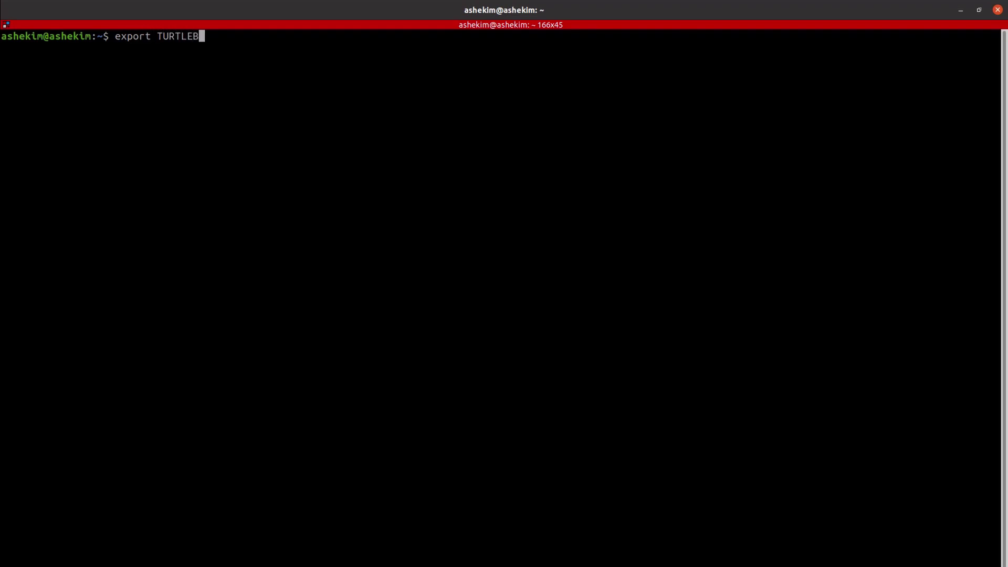
- Export TURTLEBOT3_MODEL=burger and launch turtlebot3_gazebo turtlebot3_world.launch
type("rger")
key("Return")
type("roslaunch turtlebot3_gazebo turtlebot3_world.launch")
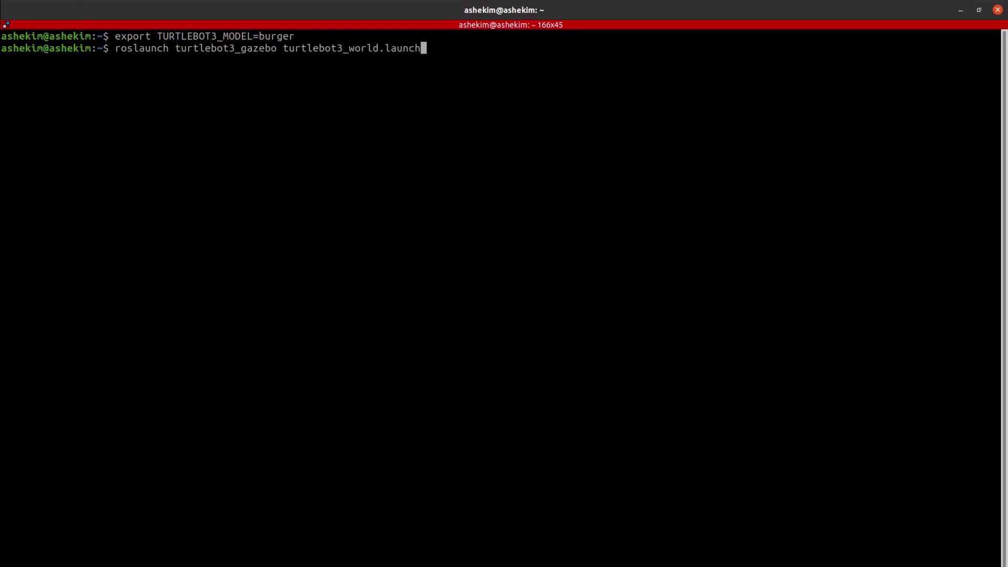
key("Return")
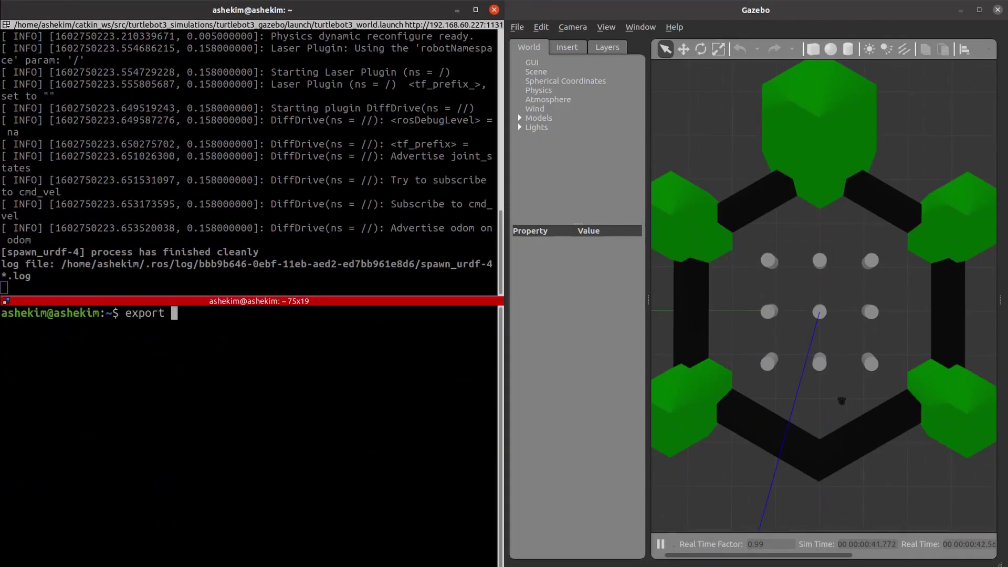
- Export TURTLEBOT3_MODEL=burger and start turtlebot3_teleop_key.launch in a second terminal
type("OT3_MODEL=burger")
key("Return")
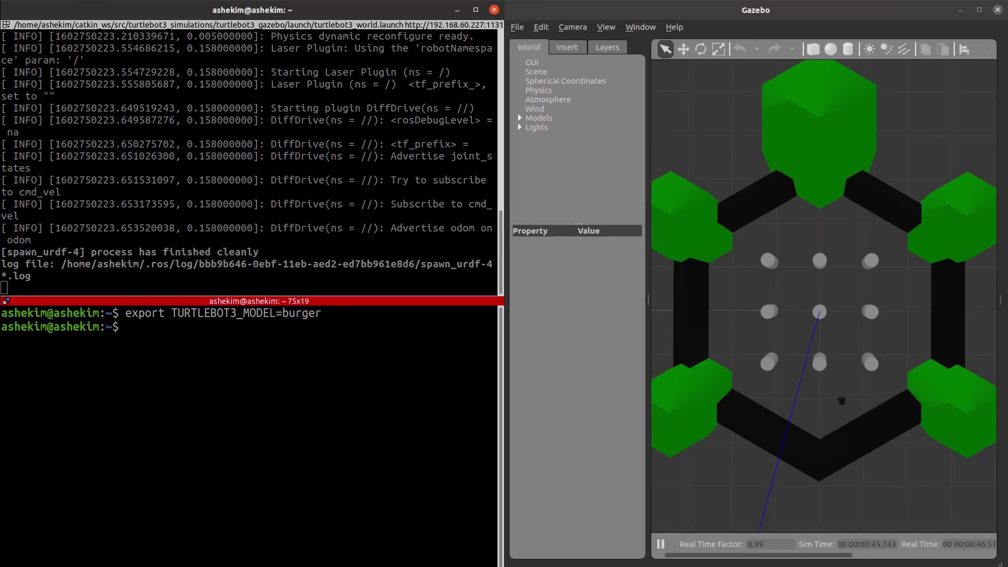
type("roslaunch turtlebot3_teleop ")
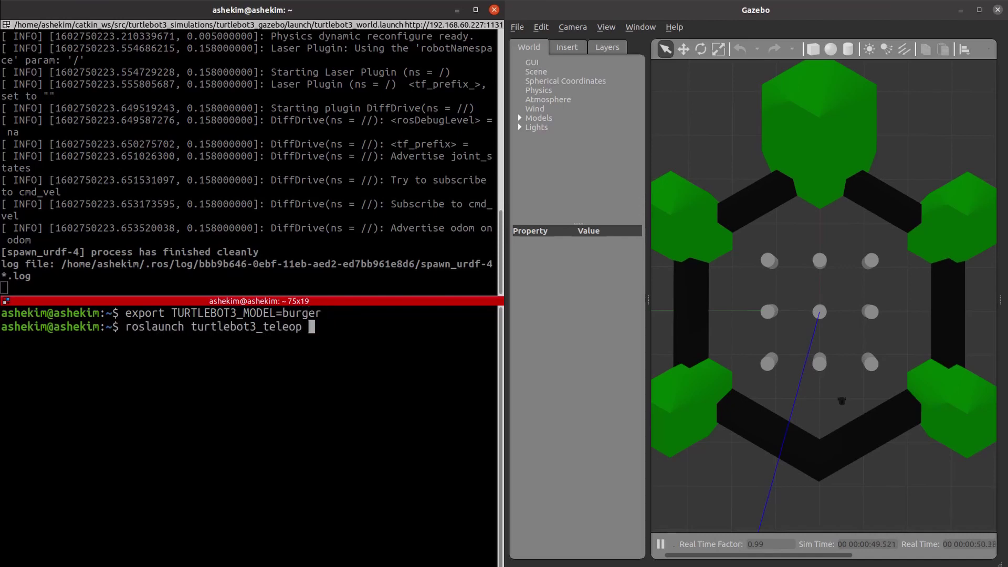
type("turtlebot3_teleop_key.launch")
key("Return")
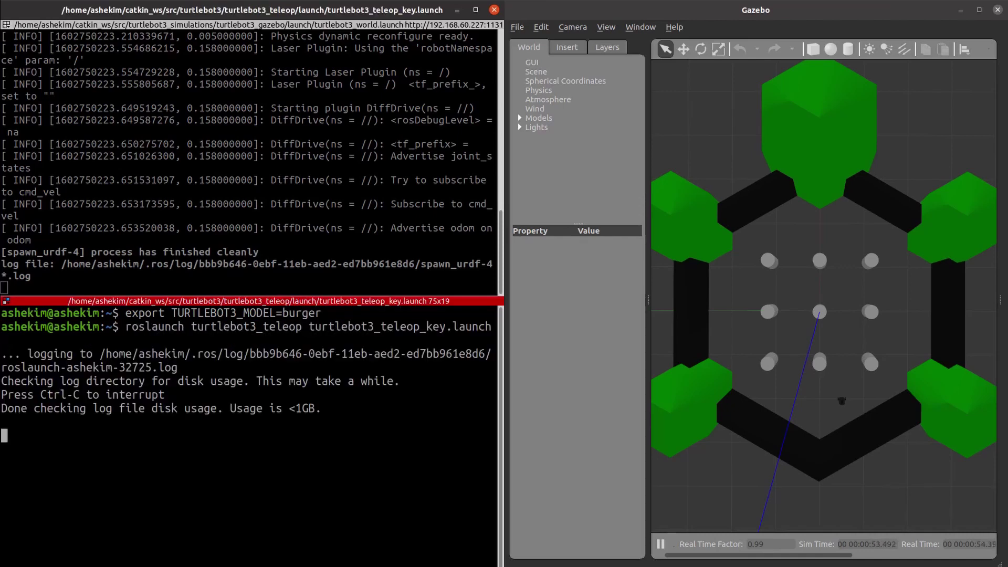
- Raise the Burger's forward speed with w and start it turning with a
key("w")
key("w")
key("w")
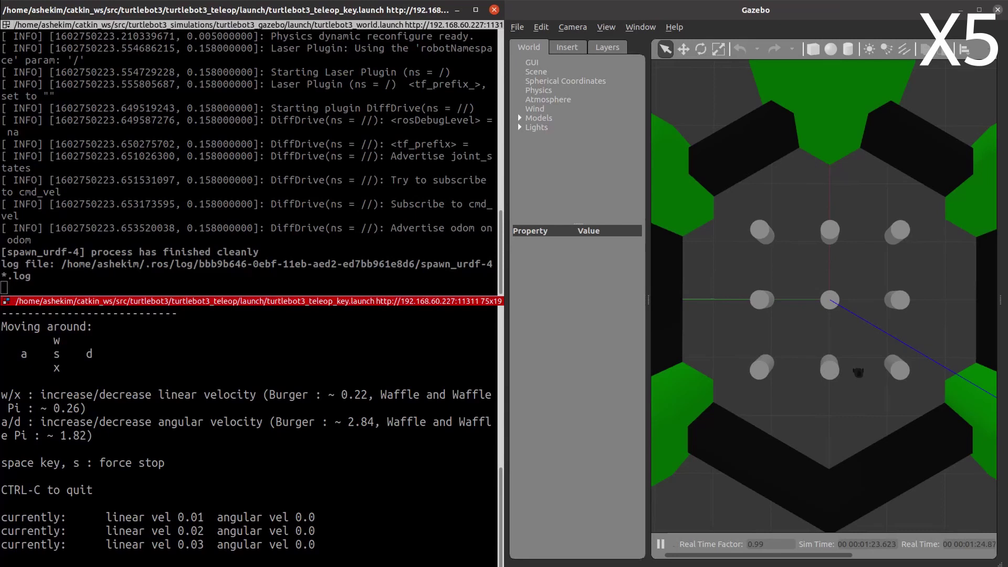
key("w")
key("w")
key("a")
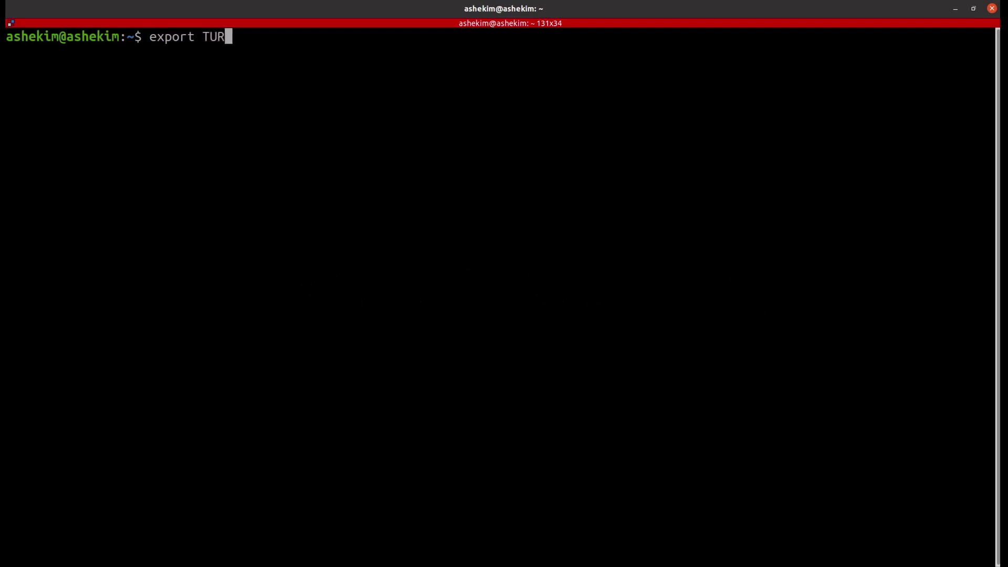
- Re-export TURTLEBOT3_MODEL=burger and relaunch turtlebot3_gazebo turtlebot3_world.launch
type("TLEBOT3_MODEL=burger")
key("Return")
type("ro")
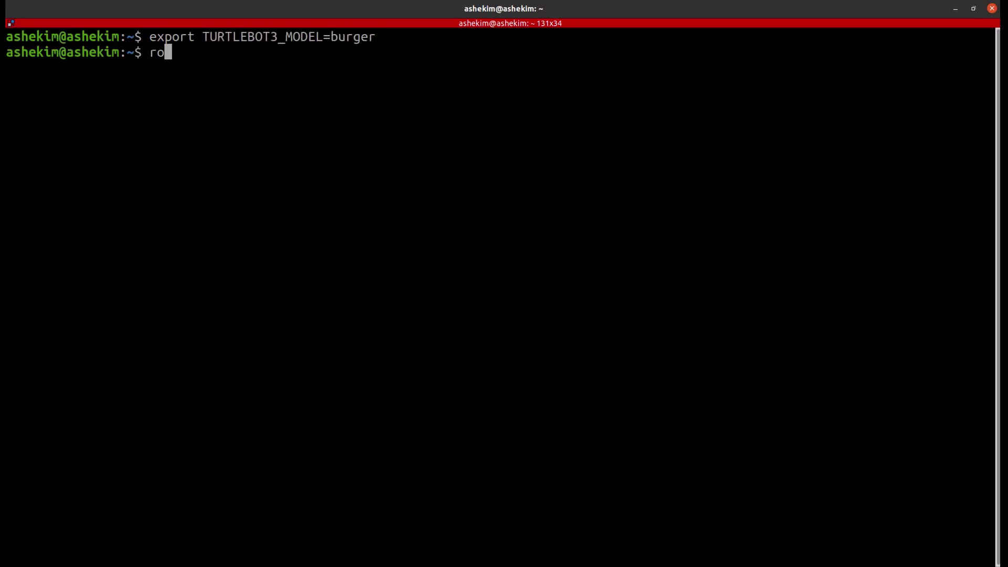
type("slaunch turtlebot3_gazebo turtle")
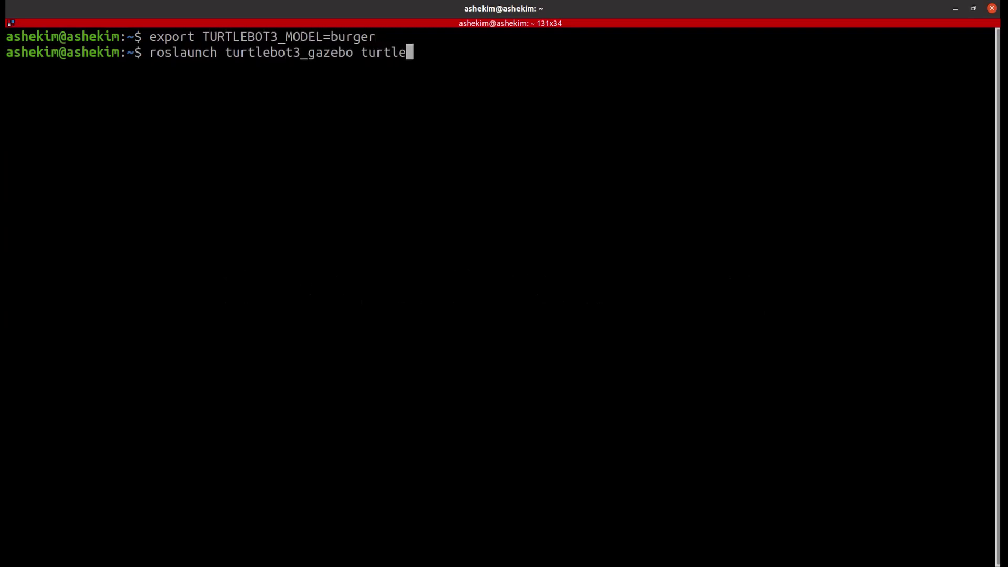
type("bot3_world.launch")
key("Return")
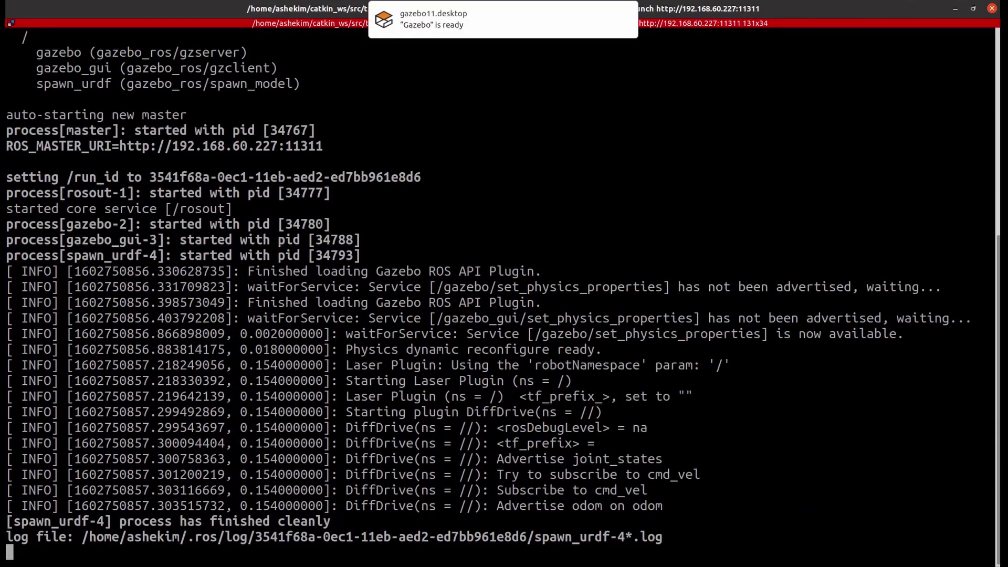
- Export TURTLEBOT3_MODEL=burger and launch turtlebot3_slam.launch with slam_methods:=gmapping
key("alt+Tab")
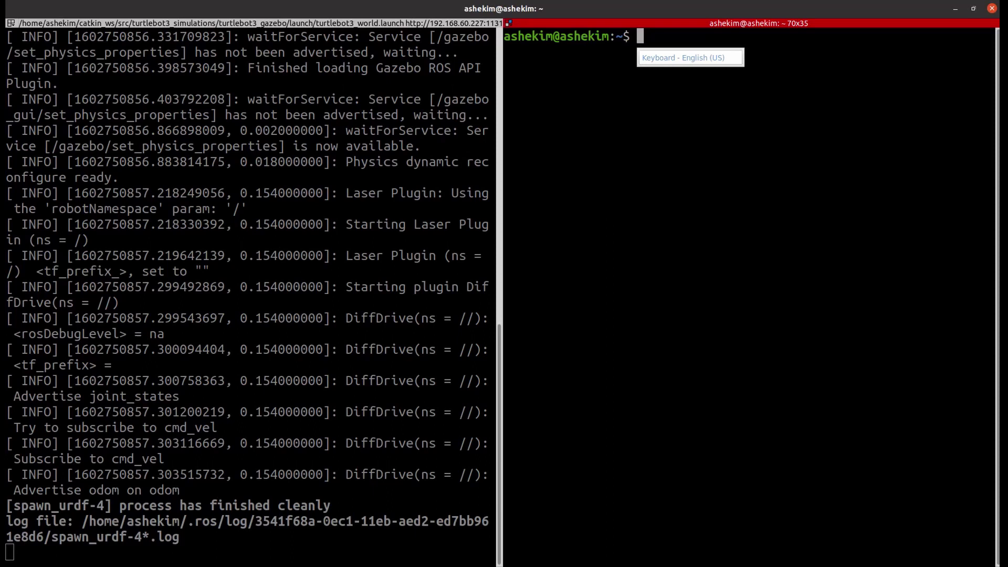
type("export TURTLE")
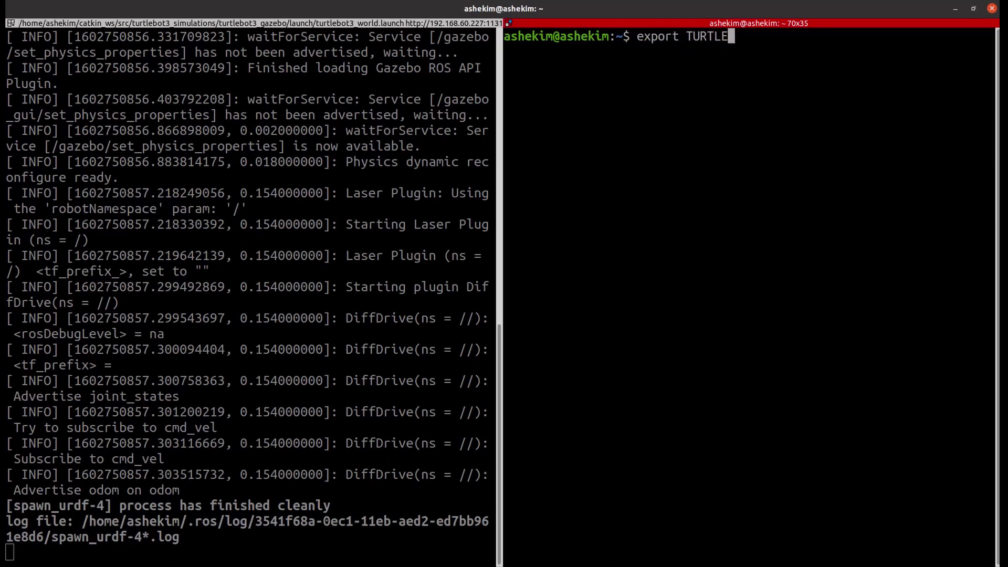
type("BOT3_MODEL=burger")
key("Return")
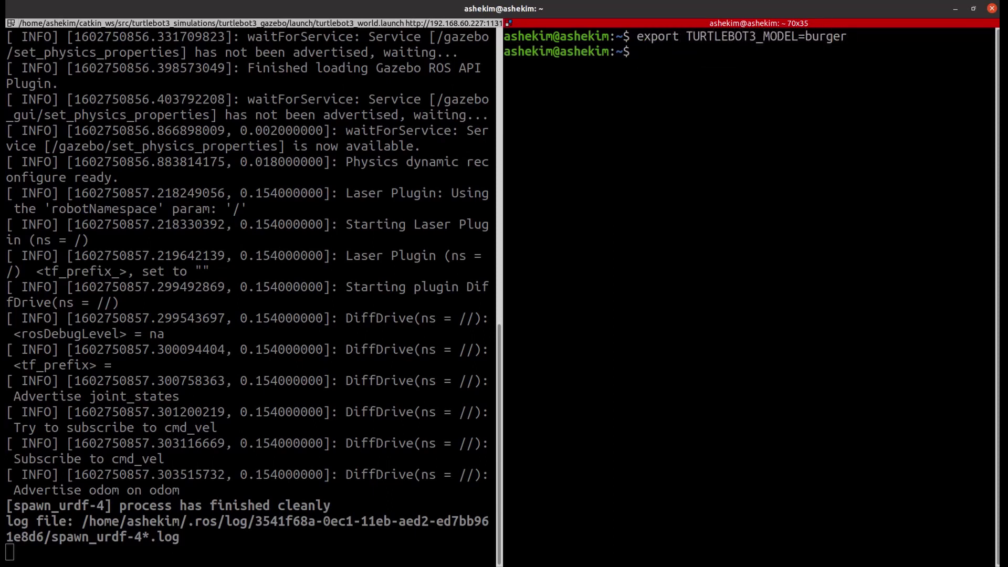
type("roslaunch turtlebot3_slam turtlebot3_slam.launch slam_methods:=gmapping")
key("Return")
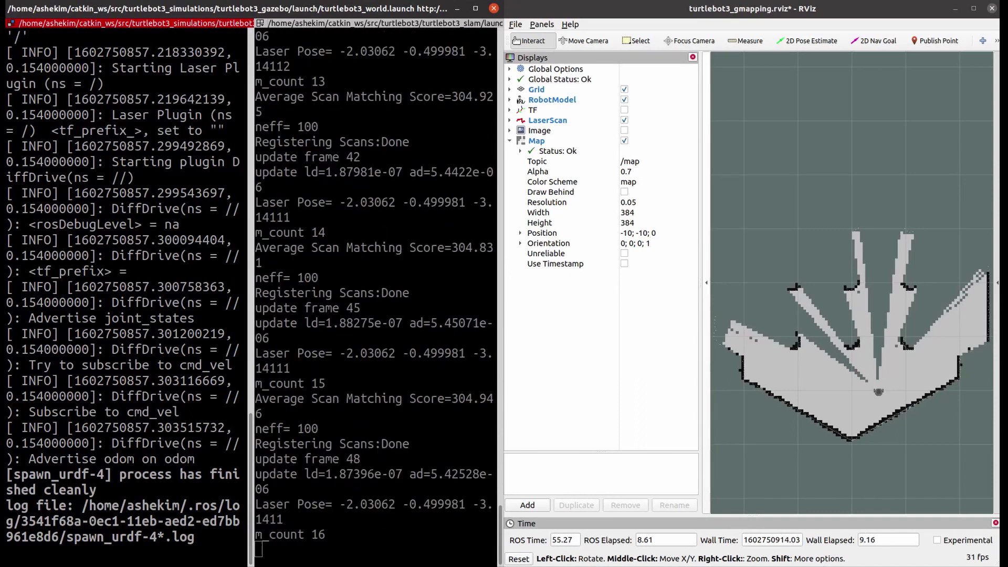
- In a new split pane, export TURTLEBOT3_MODEL=burger and launch turtlebot3_teleop_key.launch
key("ctrl+shift+o")
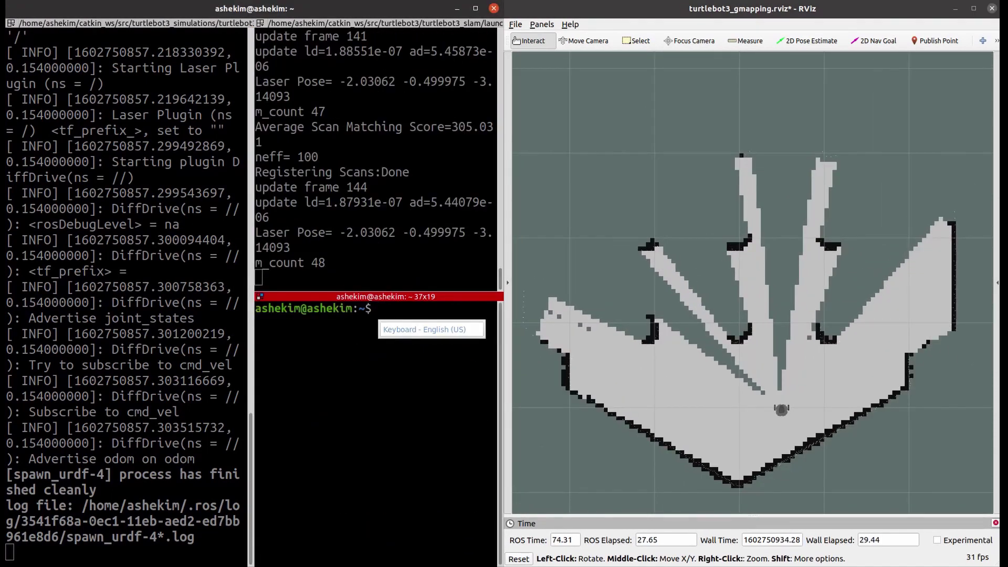
type("export TURTLE")
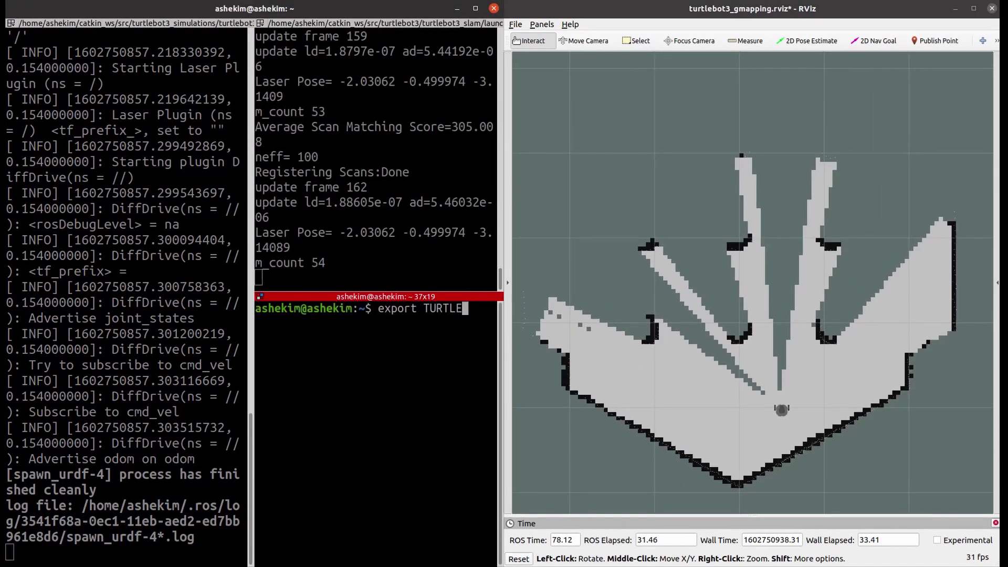
type("BOT3_MODEL=burger")
key("Return")
type("ro")
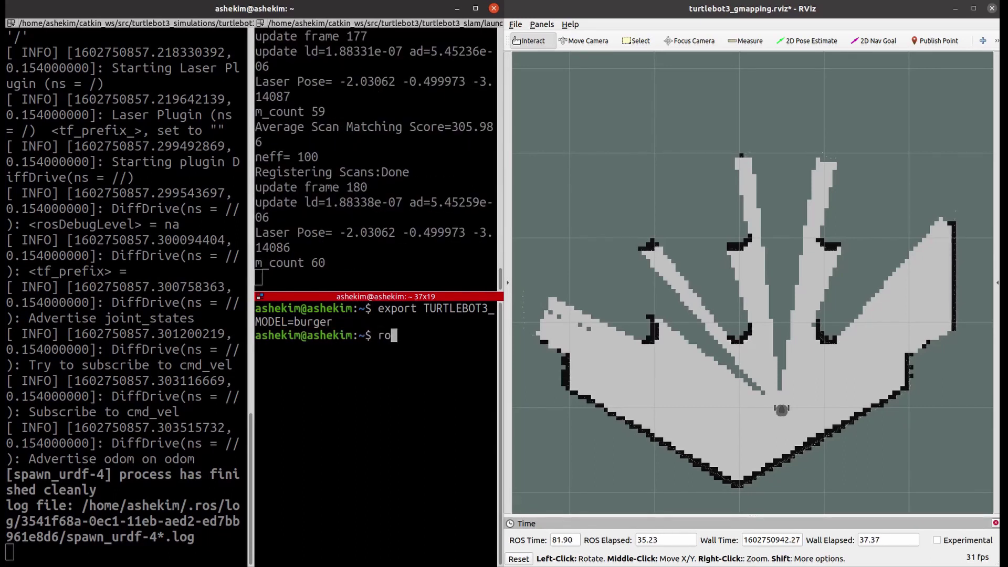
type("slaunch turtlebot3_teleop te")
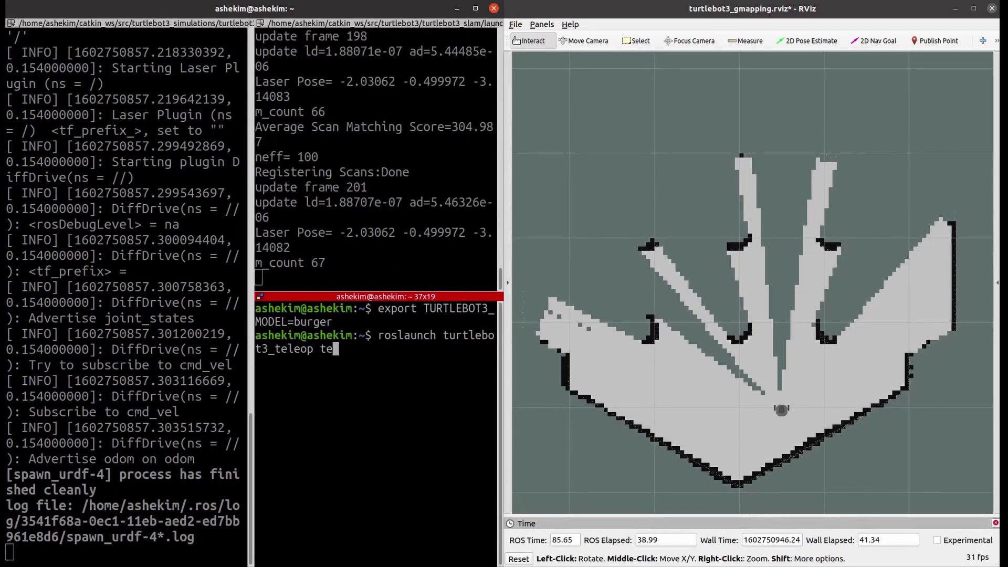
key("BackSpace")
key("BackSpace")
type("turtlebot3_teleop_key.launch")
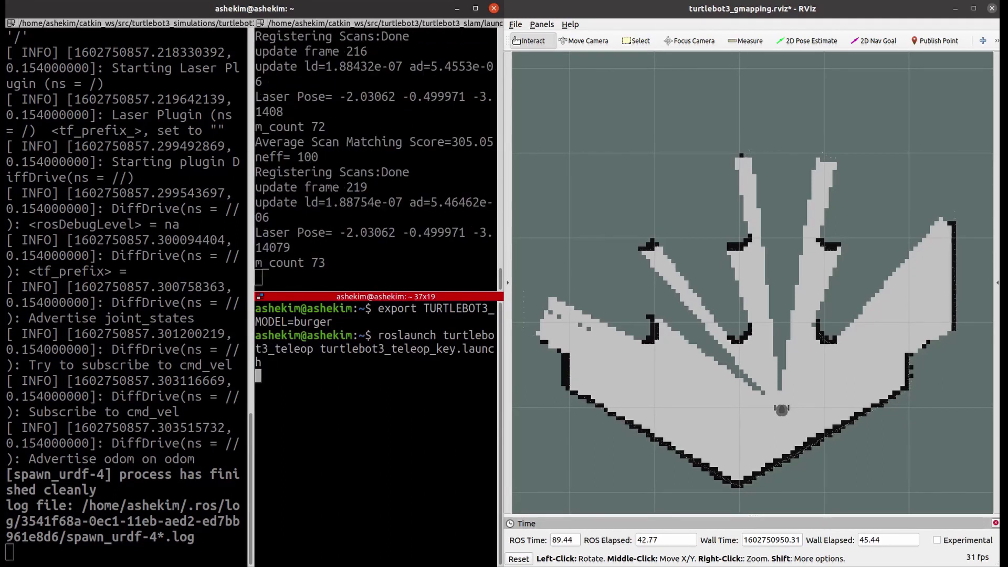
key("Return")
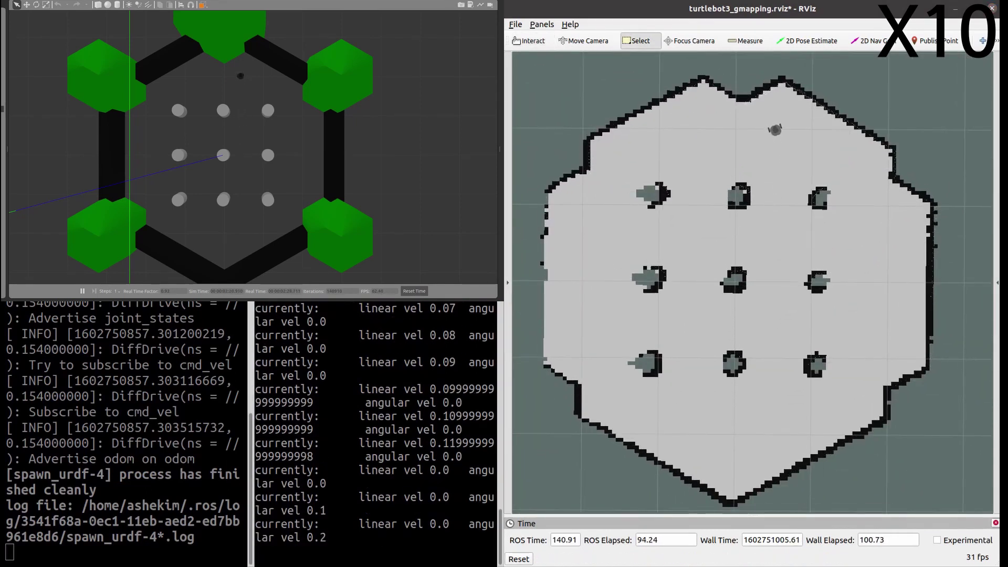
- Teleoperate the robot around the hexagonal arena and its pillars until the map is complete, then stop it
key("w")
key("w")
key("w")
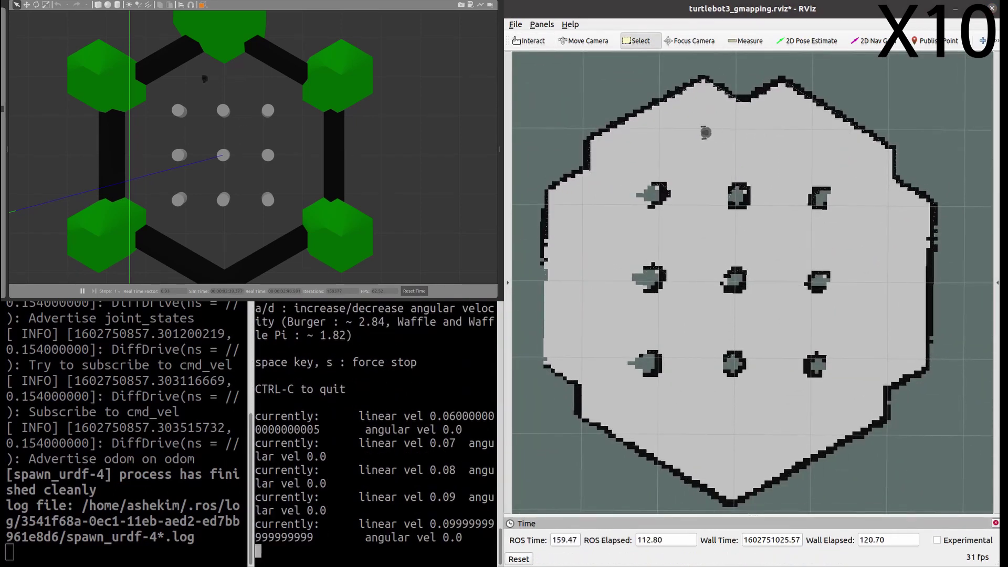
key("s")
key("a")
key("a")
key("a")
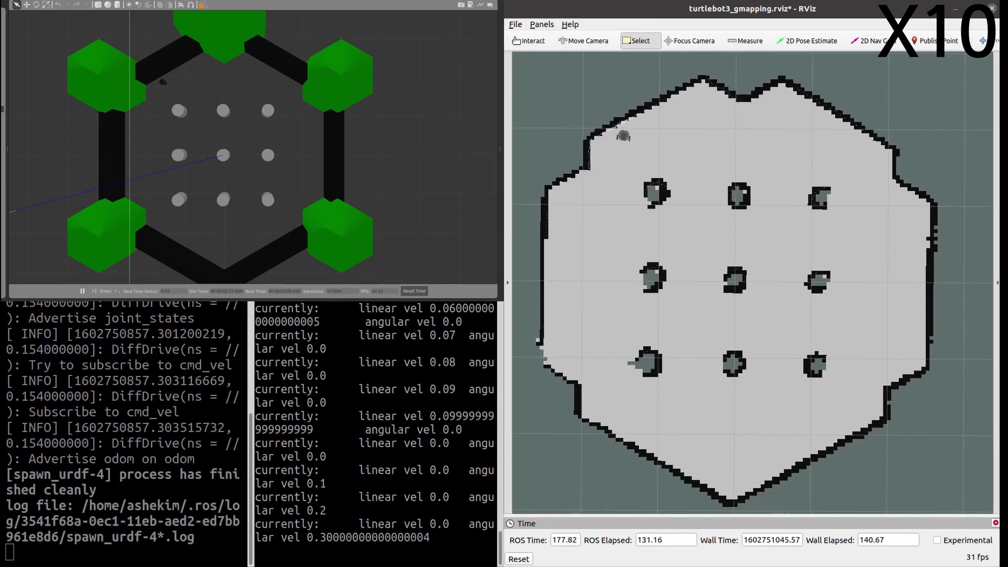
key("s")
key("w")
key("w")
key("w")
key("w")
key("w")
key("w")
key("w")
key("w")
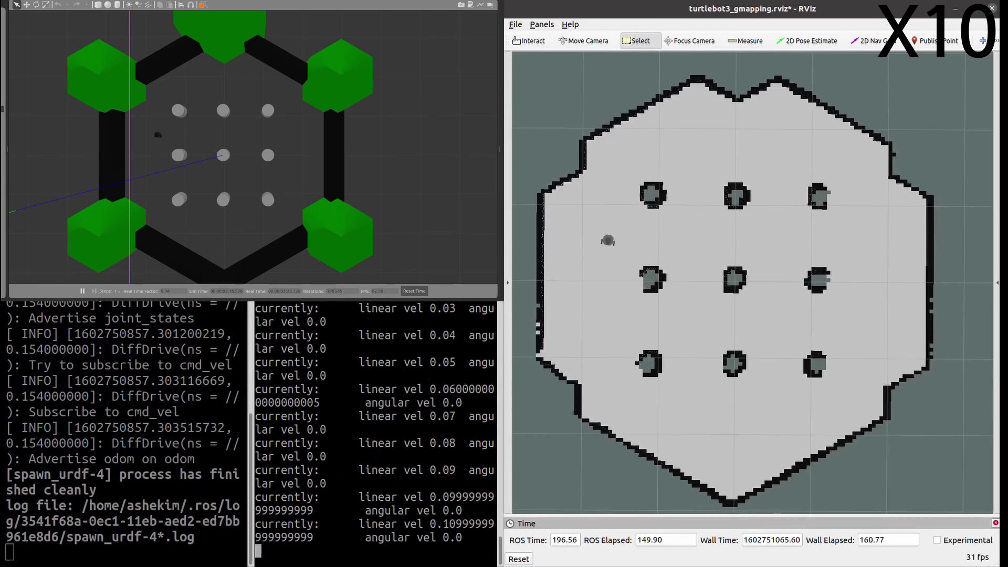
key("a")
key("d")
key("a")
key("a")
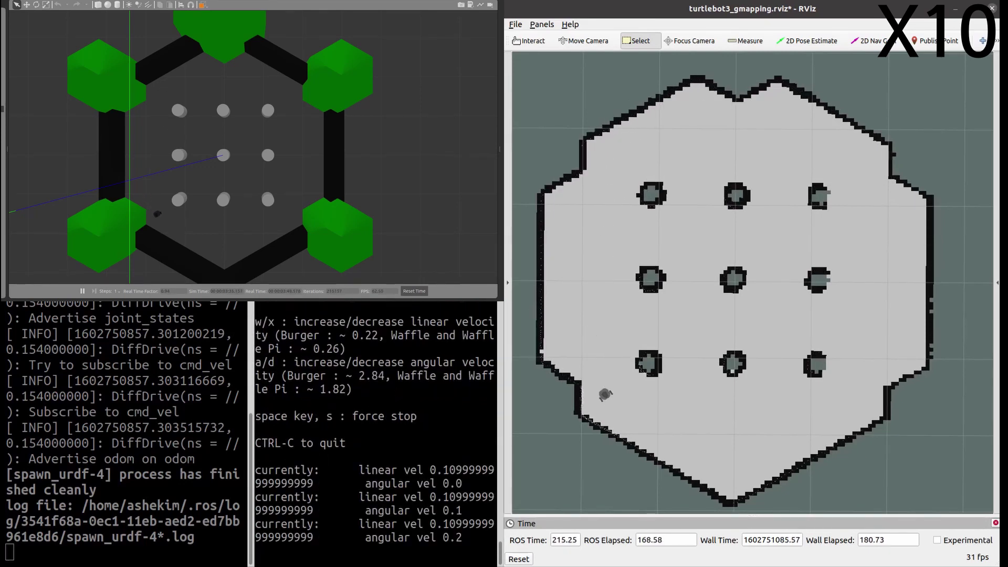
key("d")
key("d")
key("a")
key("a")
key("d")
key("d")
key("a")
key("s")
key("d")
key("d")
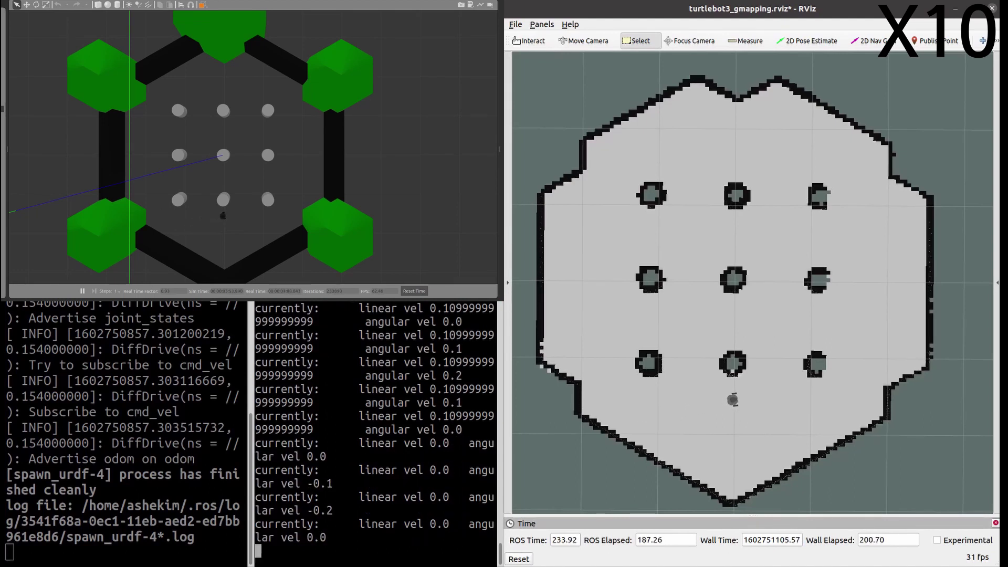
key("s")
key("w")
key("w")
key("w")
key("w")
key("w")
key("w")
key("d")
key("a")
key("a")
key("a")
key("a")
key("d")
key("d")
key("d")
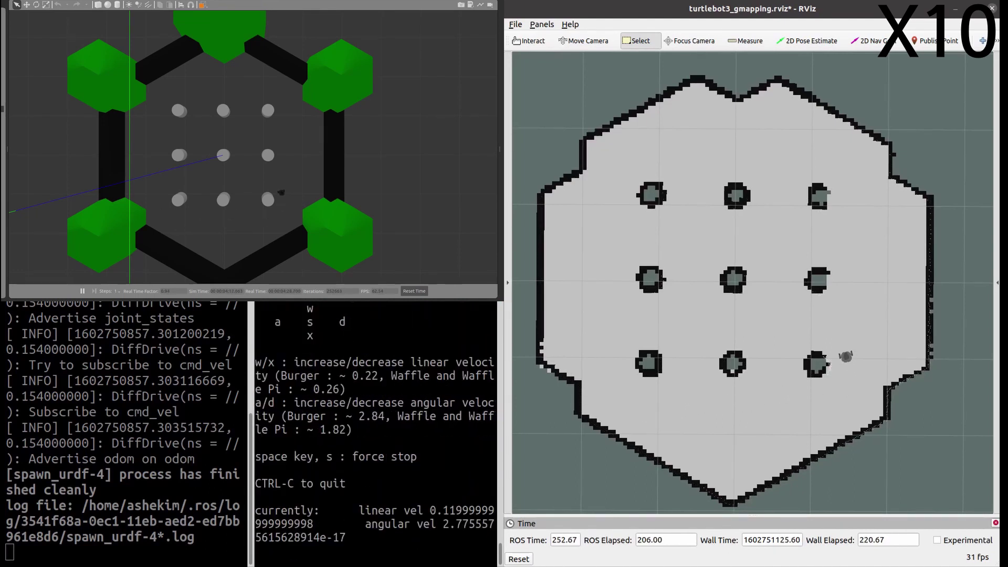
key("d")
key("a")
key("a")
key("d")
key("d")
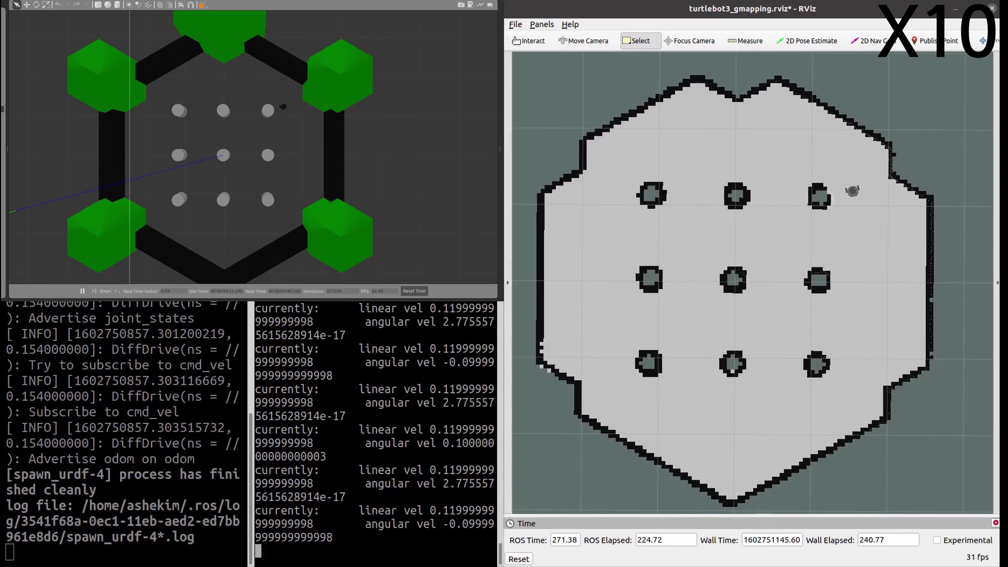
key("s")
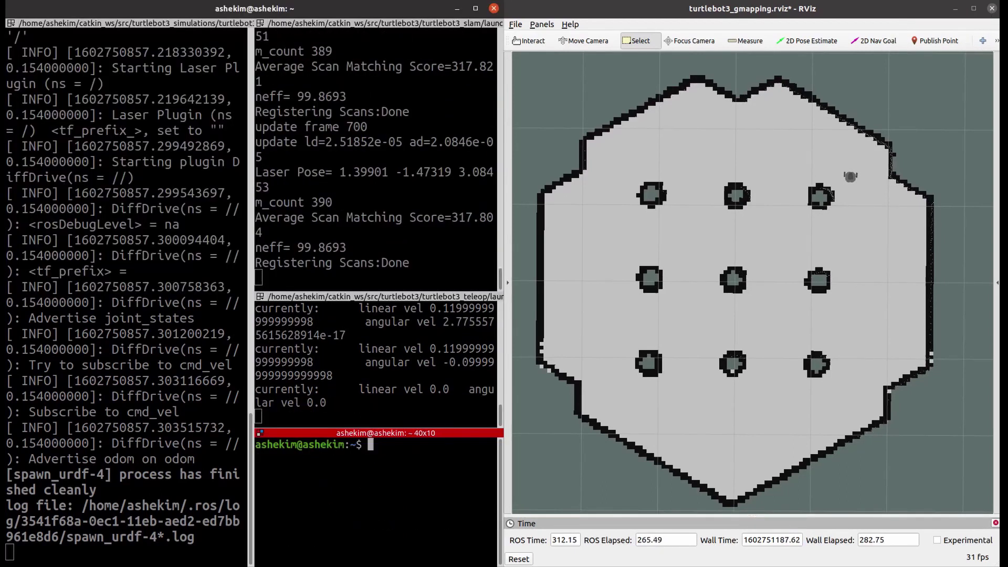
- Save the map with map_saver to ~/map and view map.pgm beside RViz
type("rosrun map_server map_saver -f ~/map")
key("Return")
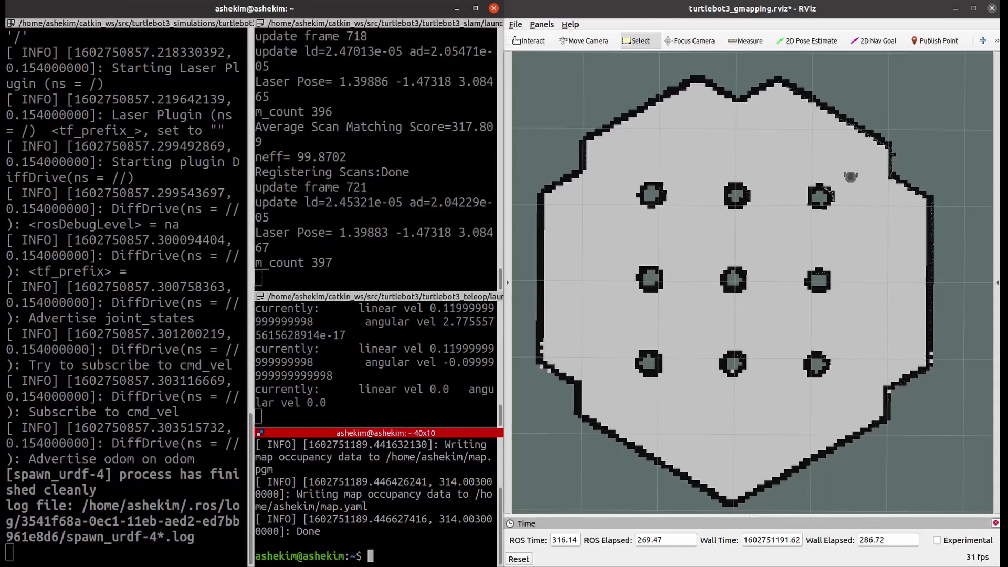
key("super+Left")
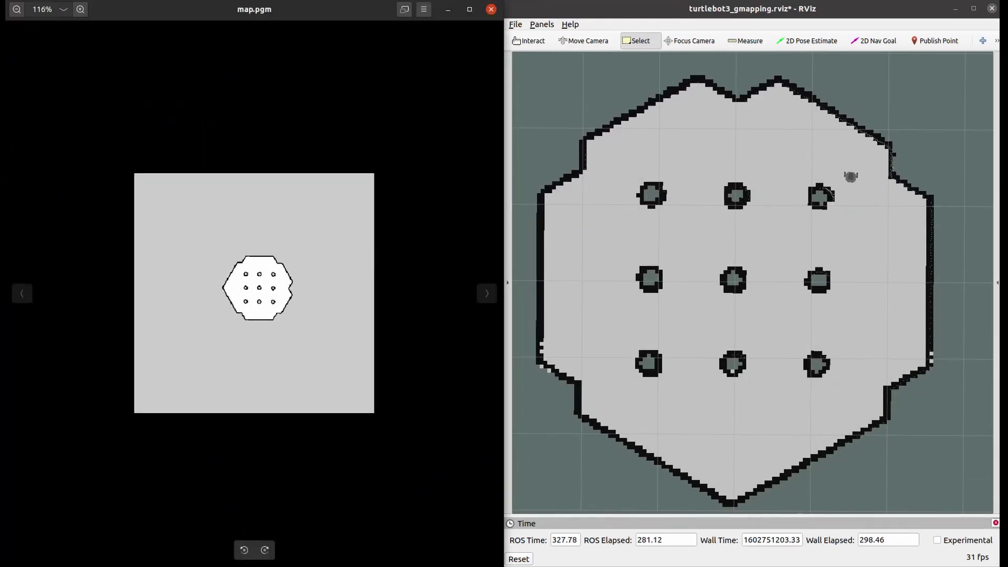
scroll(255, 294, "up", 5)
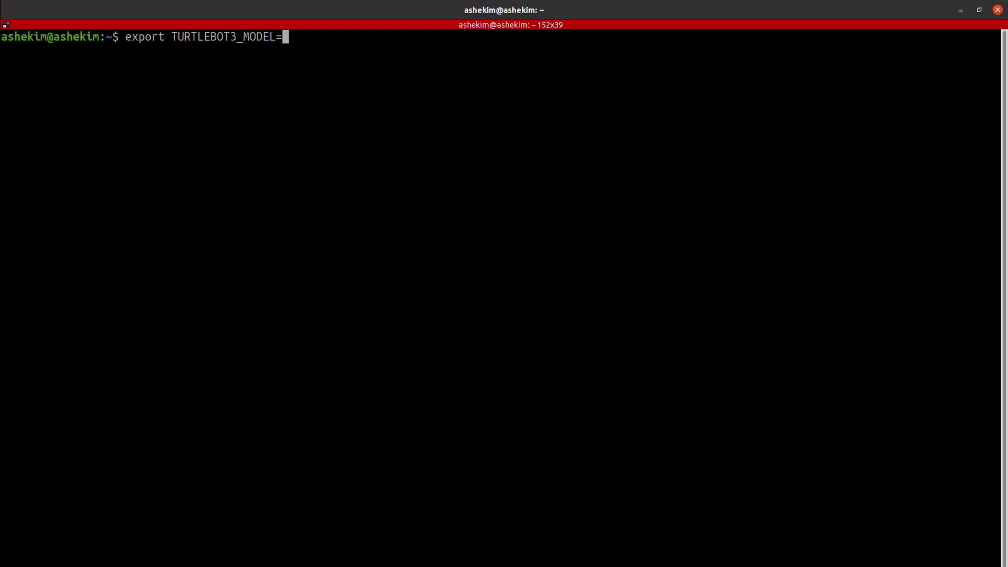
- Set the model to burger and launch turtlebot3_navigation with map_file:=$HOME/map.yaml in a new pane
type("burger")
key("Return")
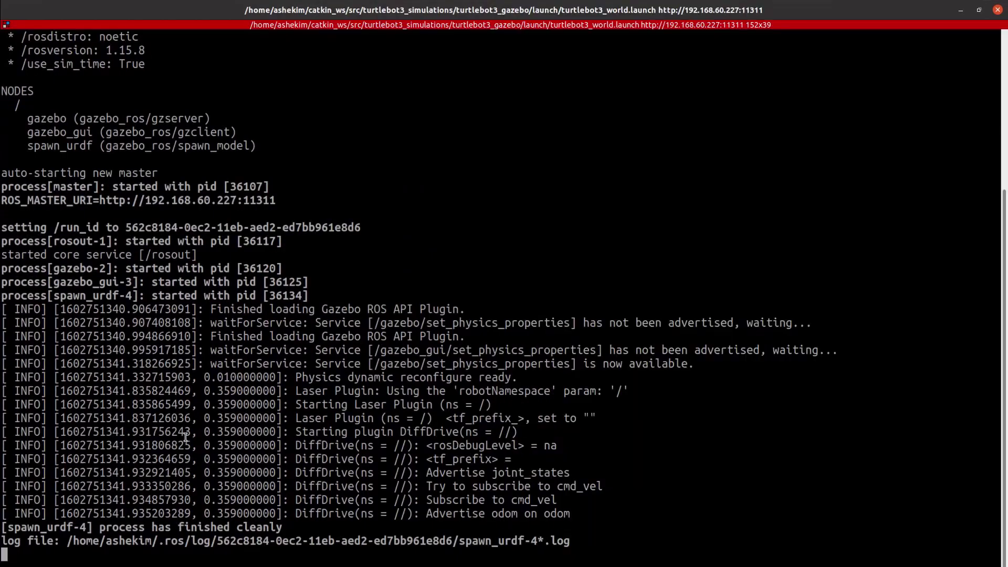
key("ctrl+shift+o")
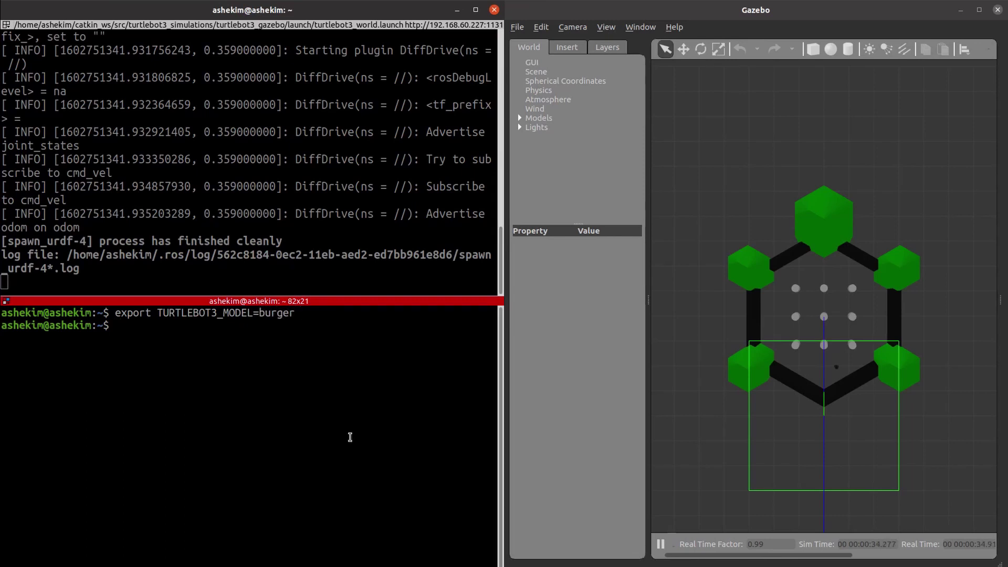
type("roslaunch turtlebot3_navigation turtlebot3_navigation.launch map_file:=$HOME/map.yaml")
key("Return")
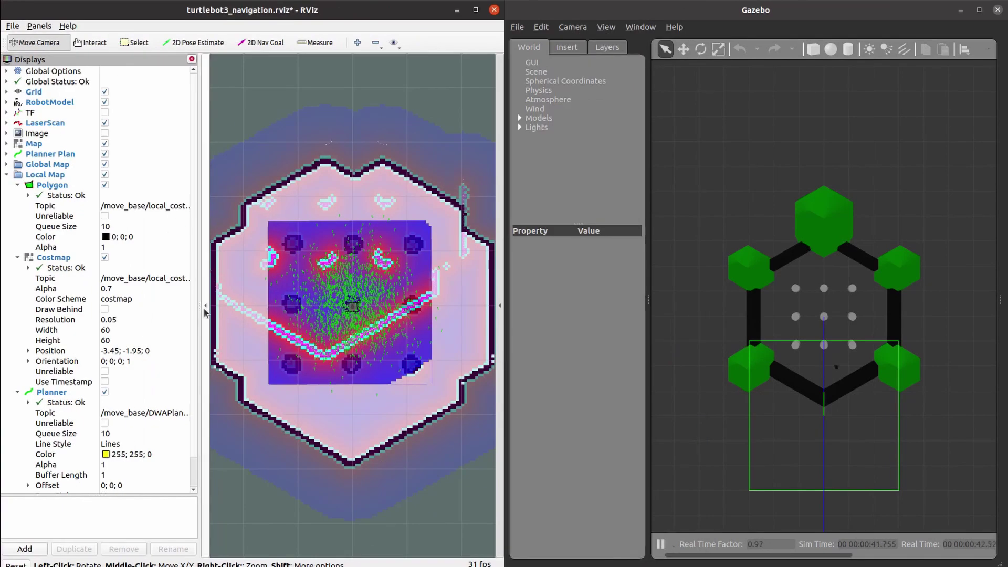
- Collapse the Displays panel and set the initial pose at the map's lower middle facing up
left_click(206, 306)
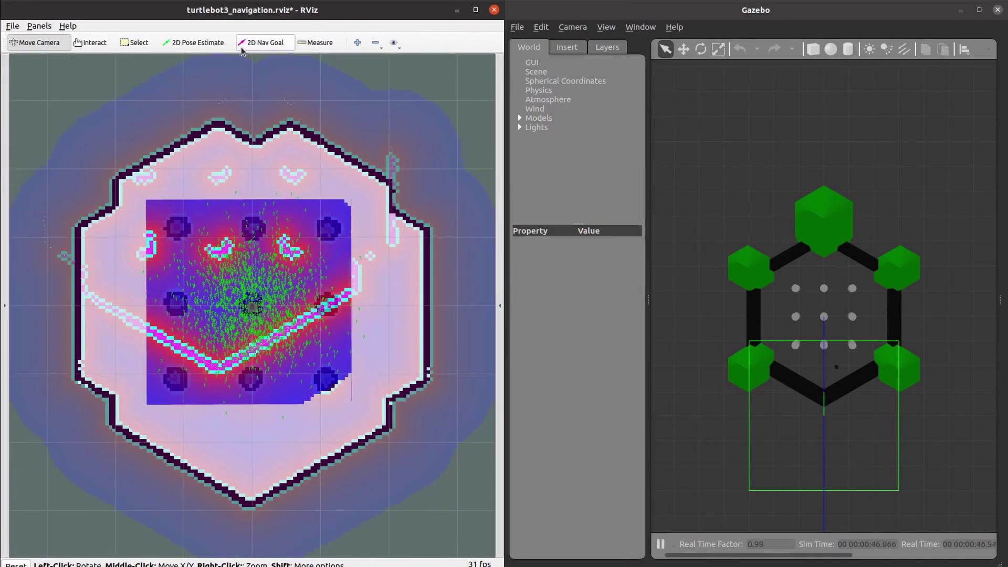
left_click(193, 42)
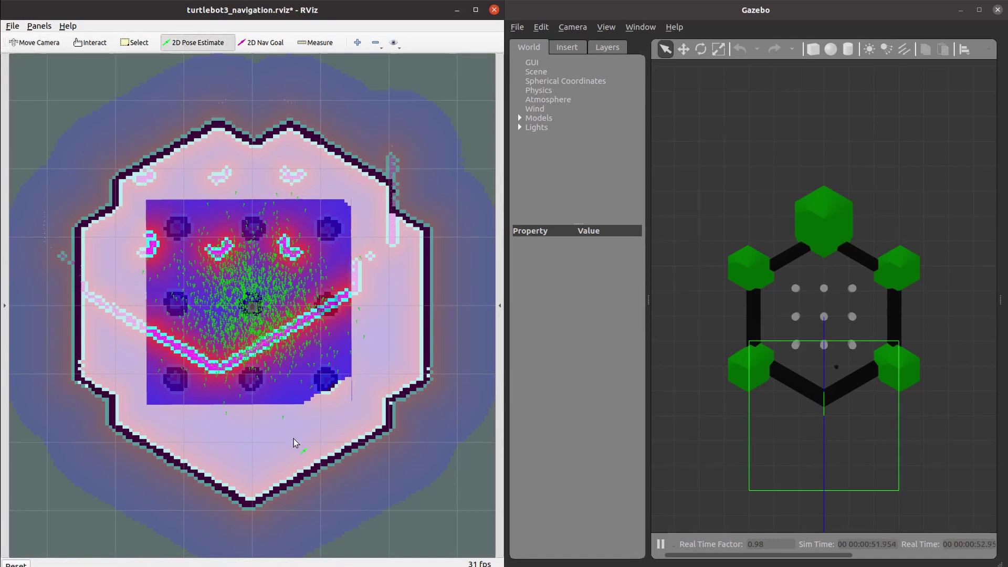
left_click_drag(282, 440, 281, 420)
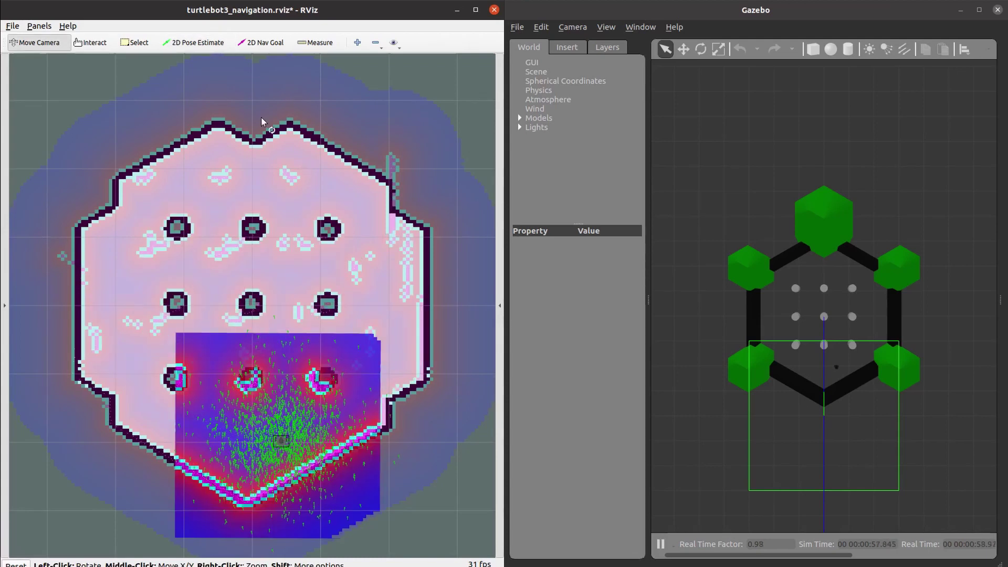
- Send navigation goals at the arena centre facing up, then left of centre facing left
left_click(265, 43)
left_click_drag(290, 272, 291, 228)
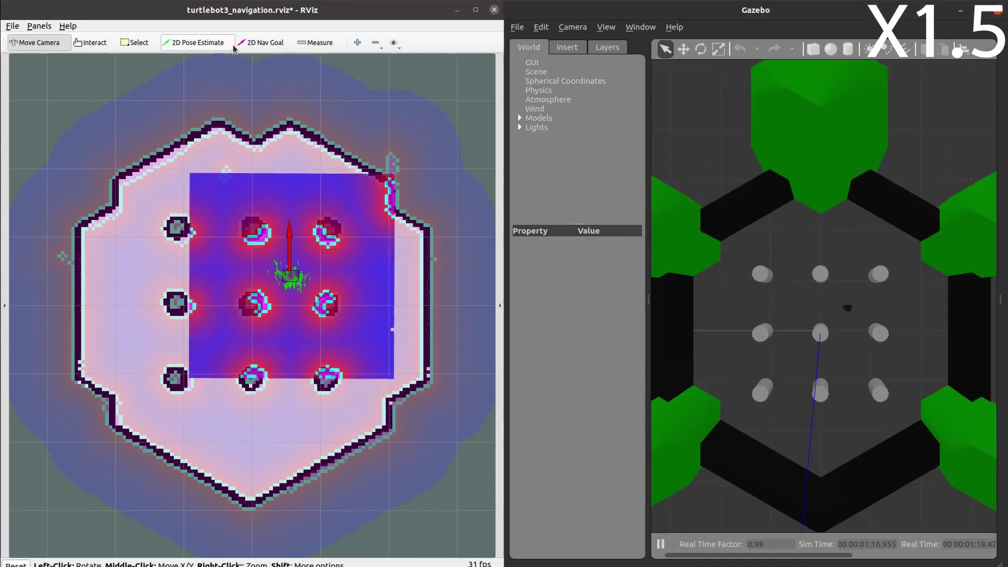
left_click(259, 42)
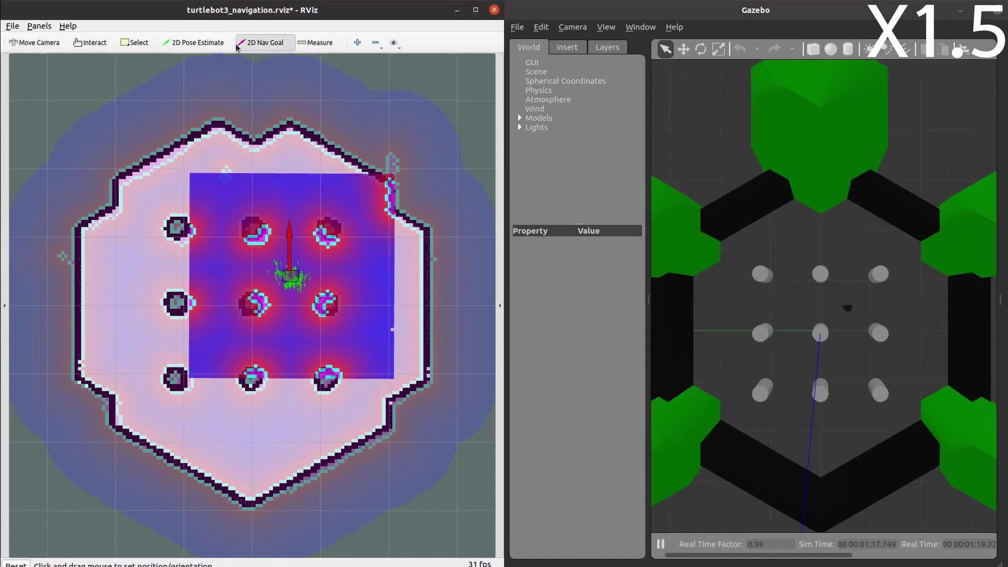
left_click_drag(221, 269, 159, 279)
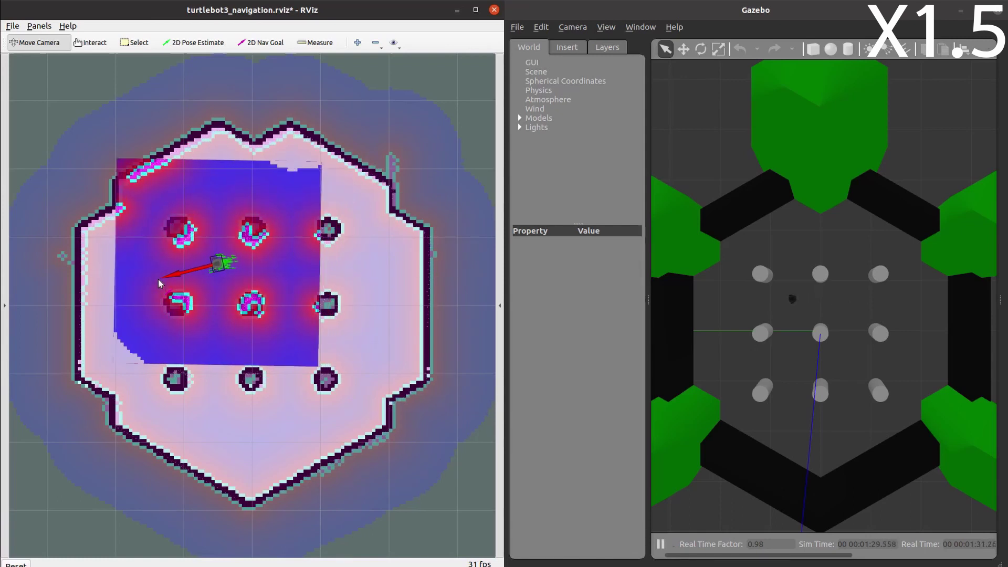
left_click(276, 44)
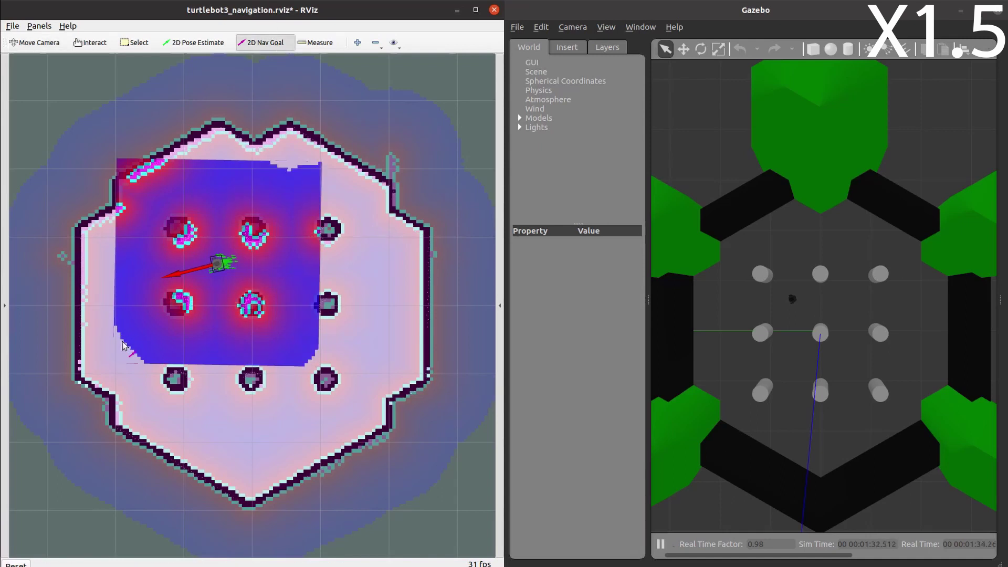